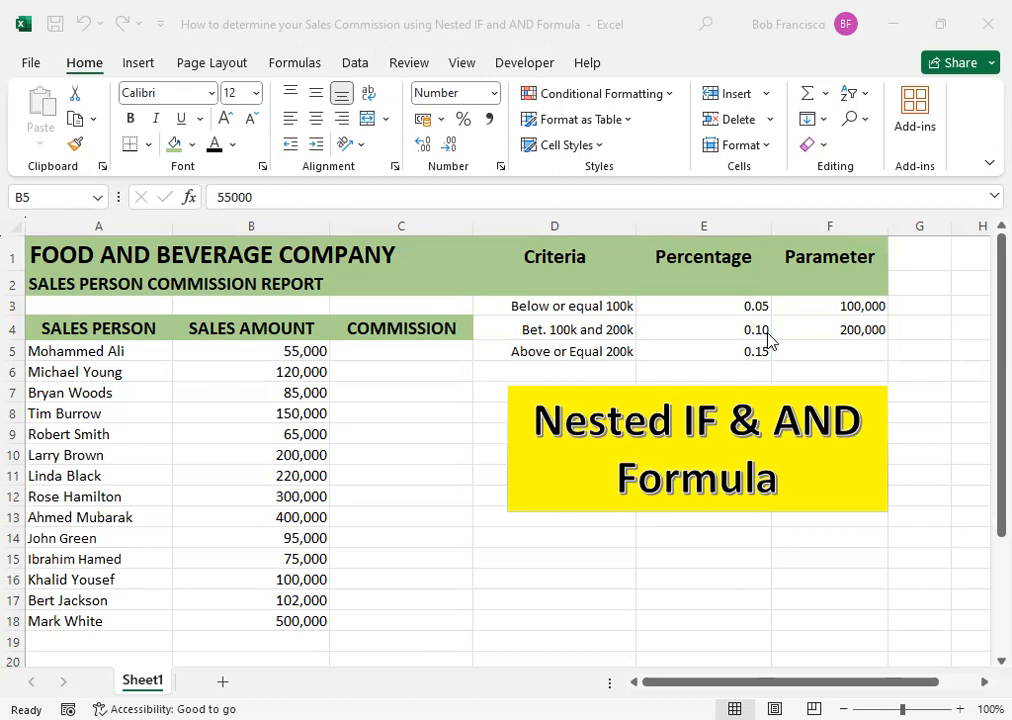
# - Start an IF formula in C5 with the logical test B5<=$F$3, using an absolute reference for the parameter
pyautogui.click(384, 358)
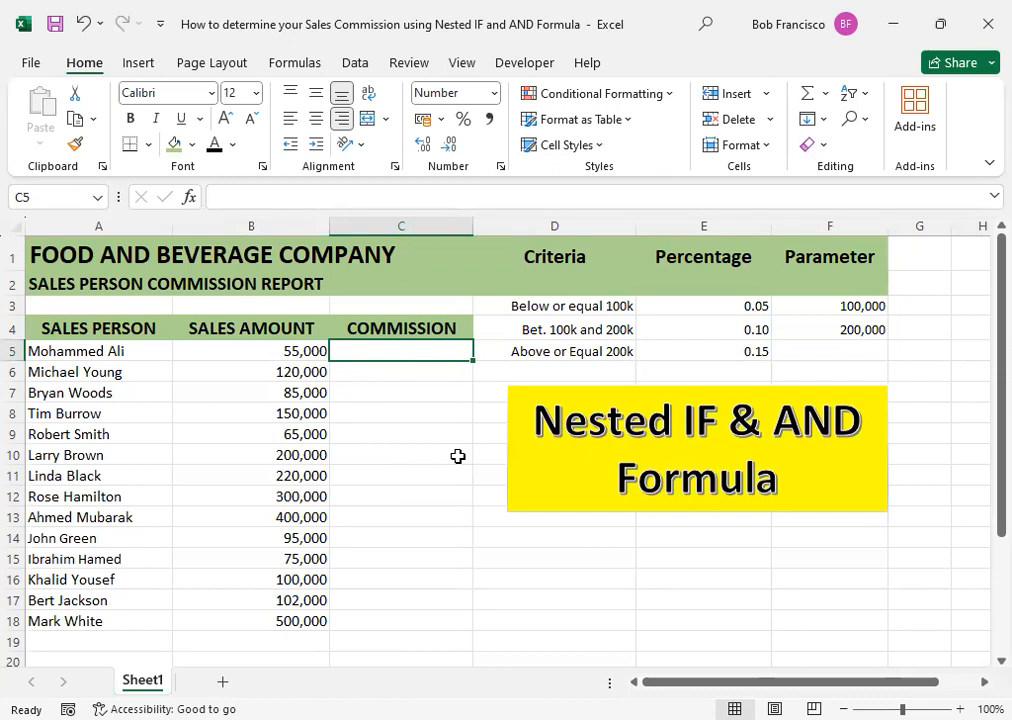
pyautogui.write('=')
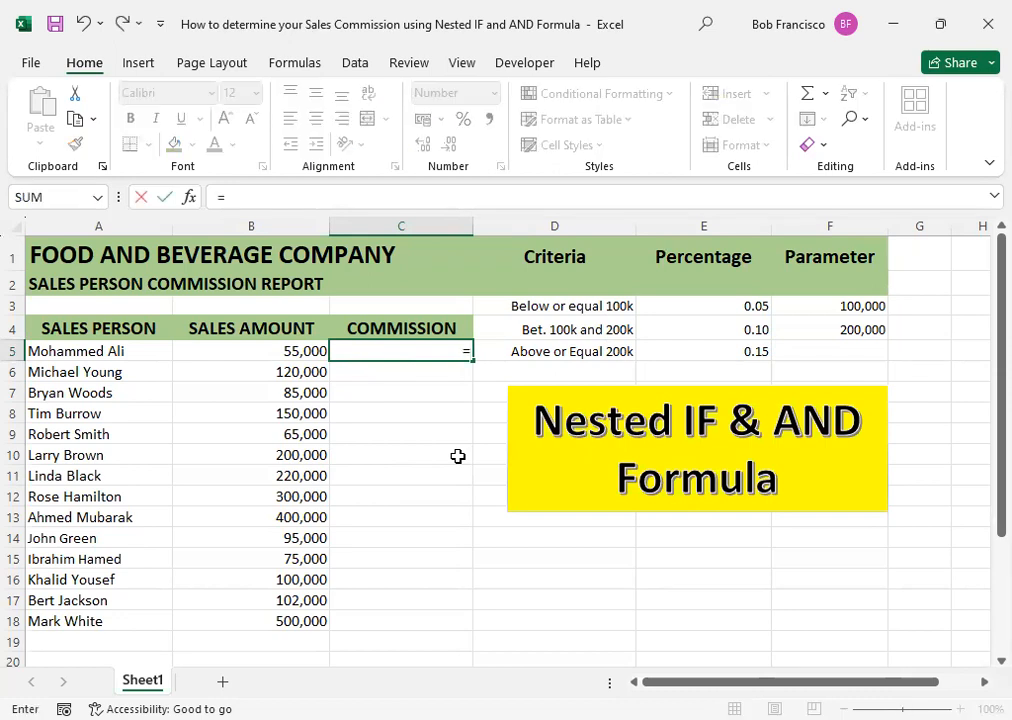
pyautogui.write('IFD')
pyautogui.press('BackSpace')
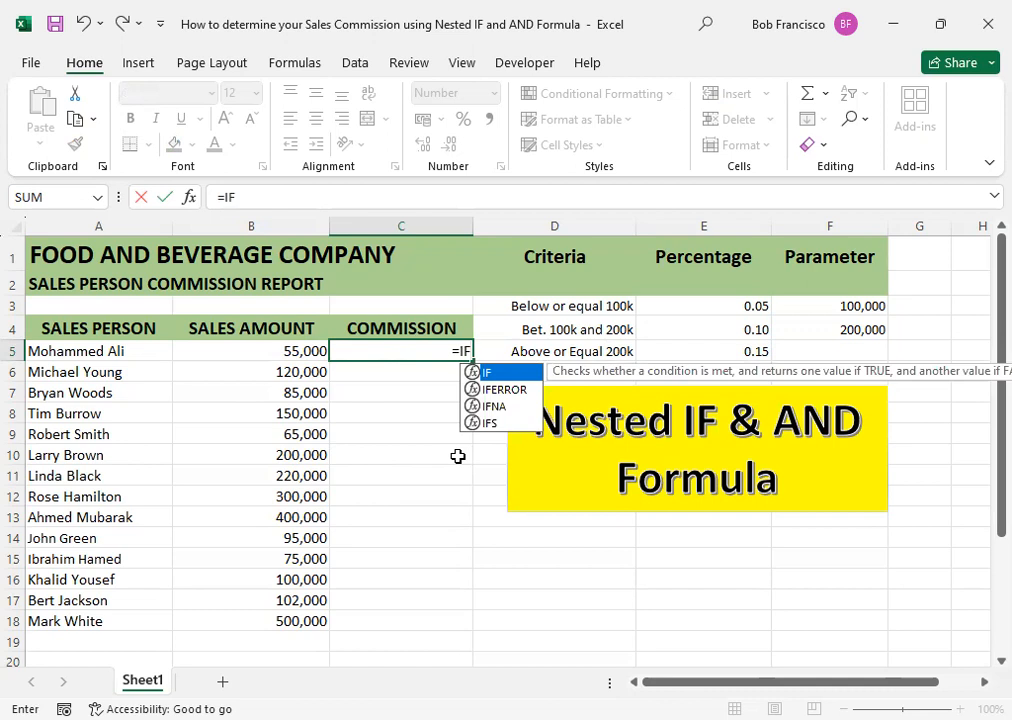
pyautogui.write('(')
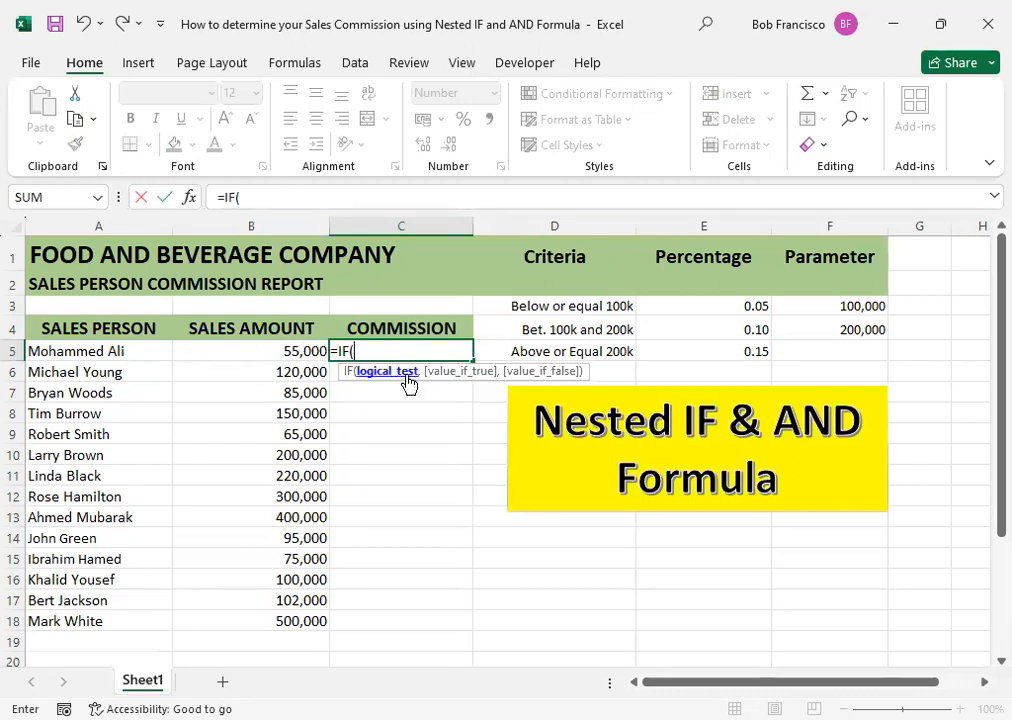
pyautogui.click(296, 350)
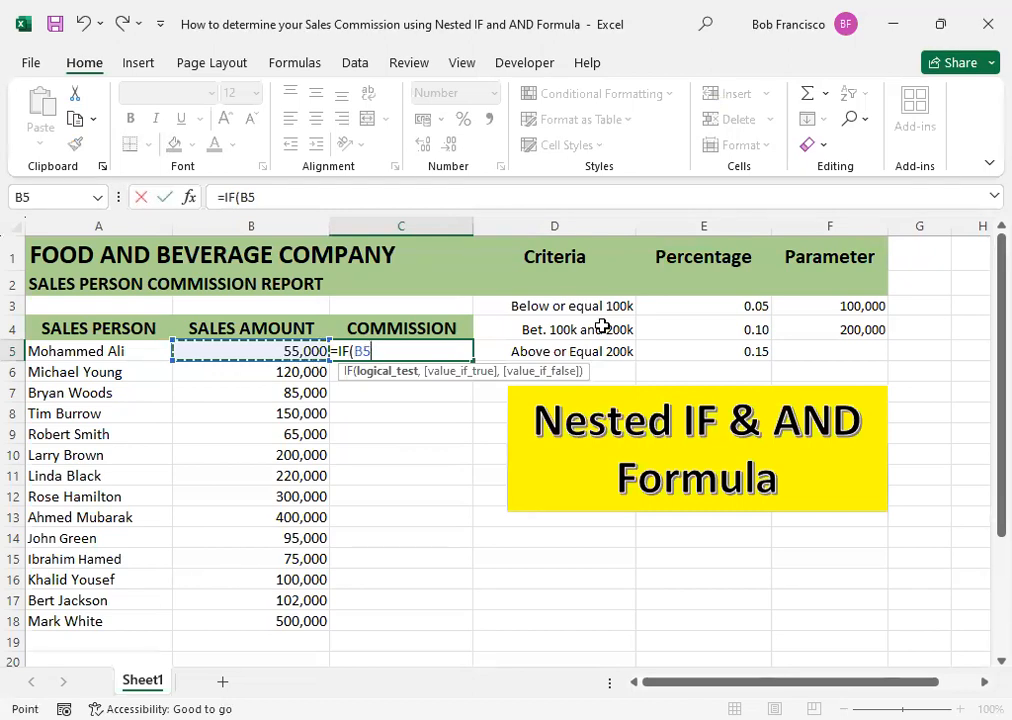
pyautogui.write('<')
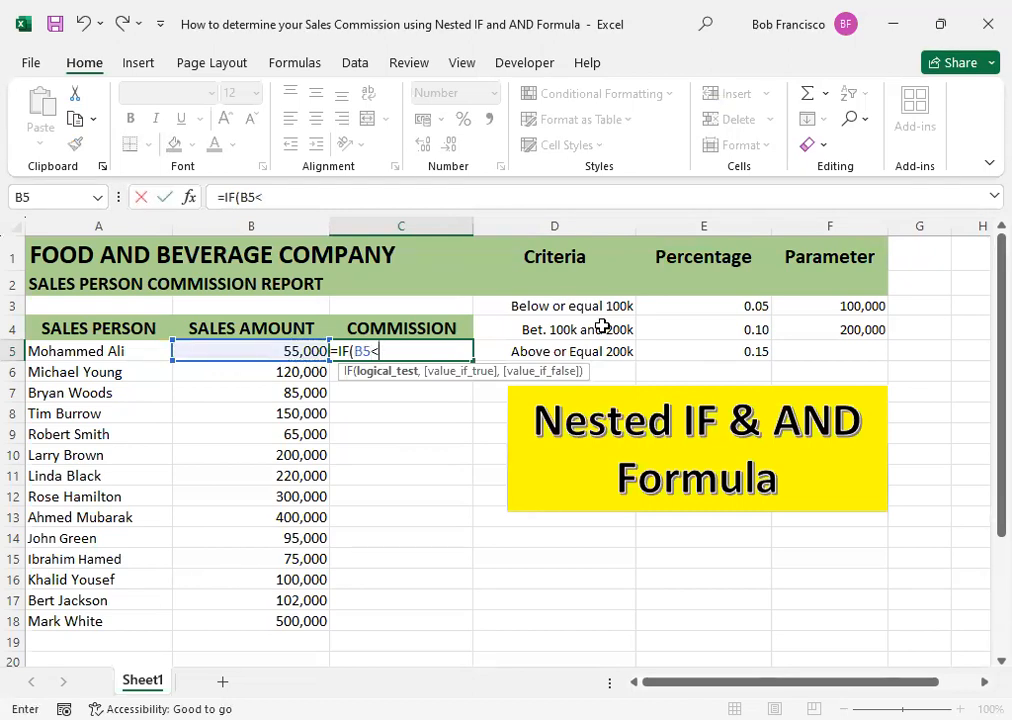
pyautogui.write('=')
pyautogui.click(849, 303)
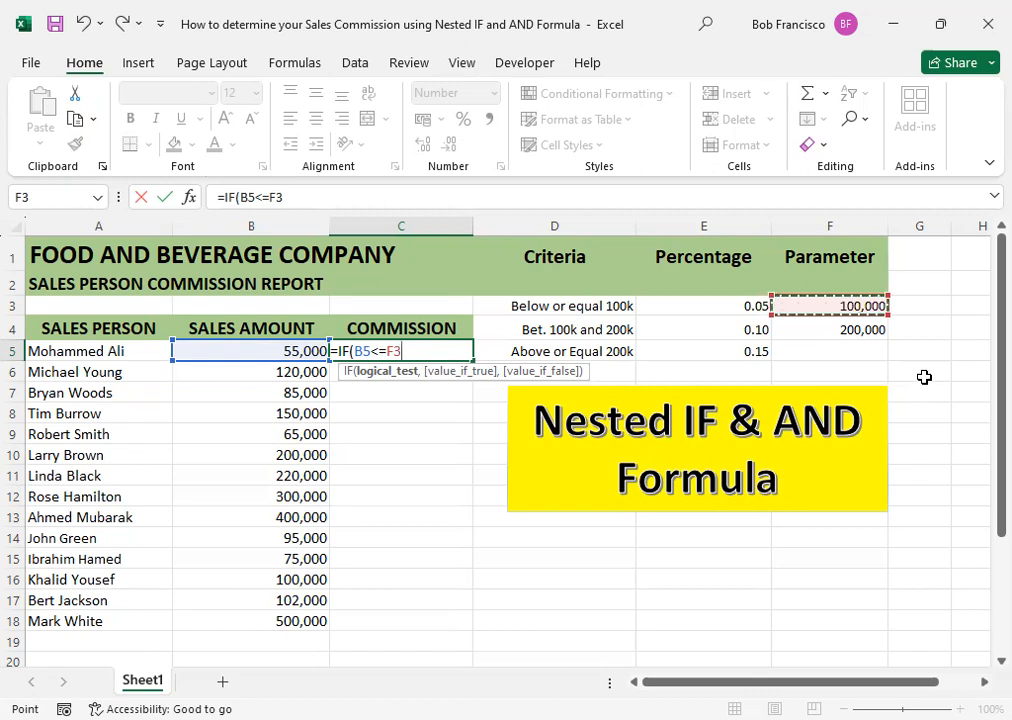
pyautogui.press('F4')
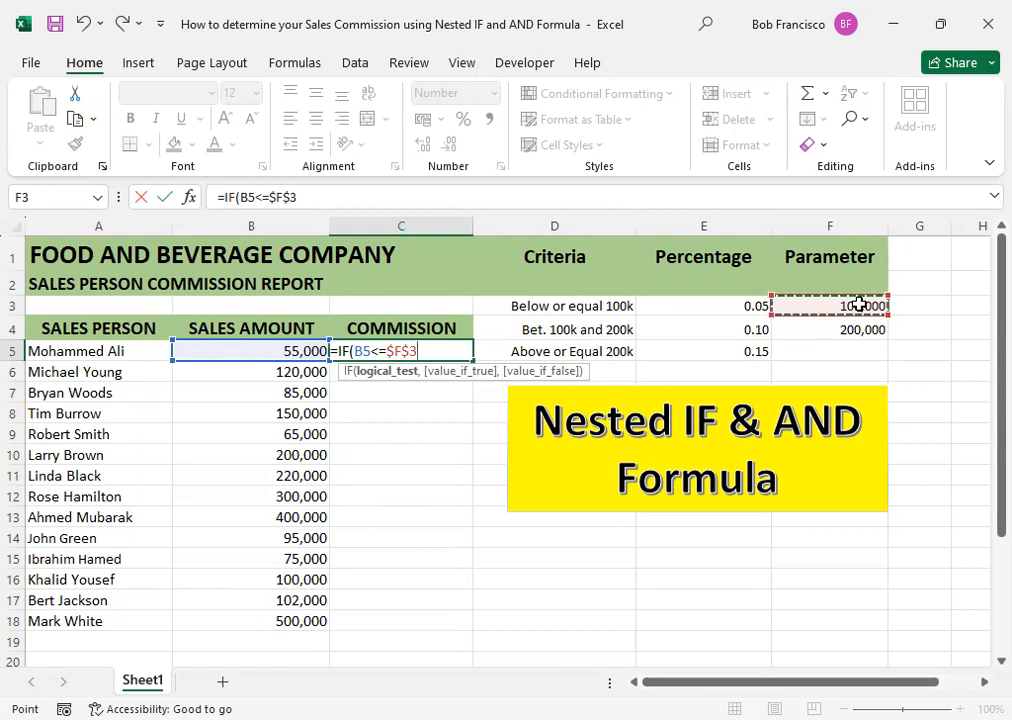
pyautogui.write(',')
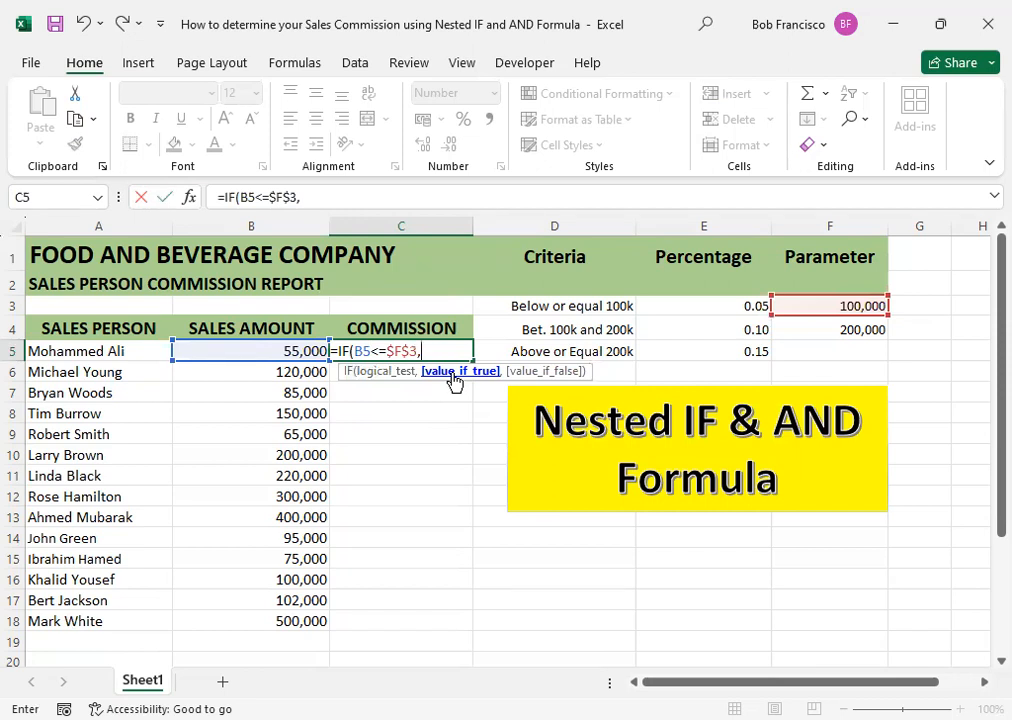
# - Enter B5*$E$3 as the value if true, with the percentage cell as an absolute reference
pyautogui.click(282, 351)
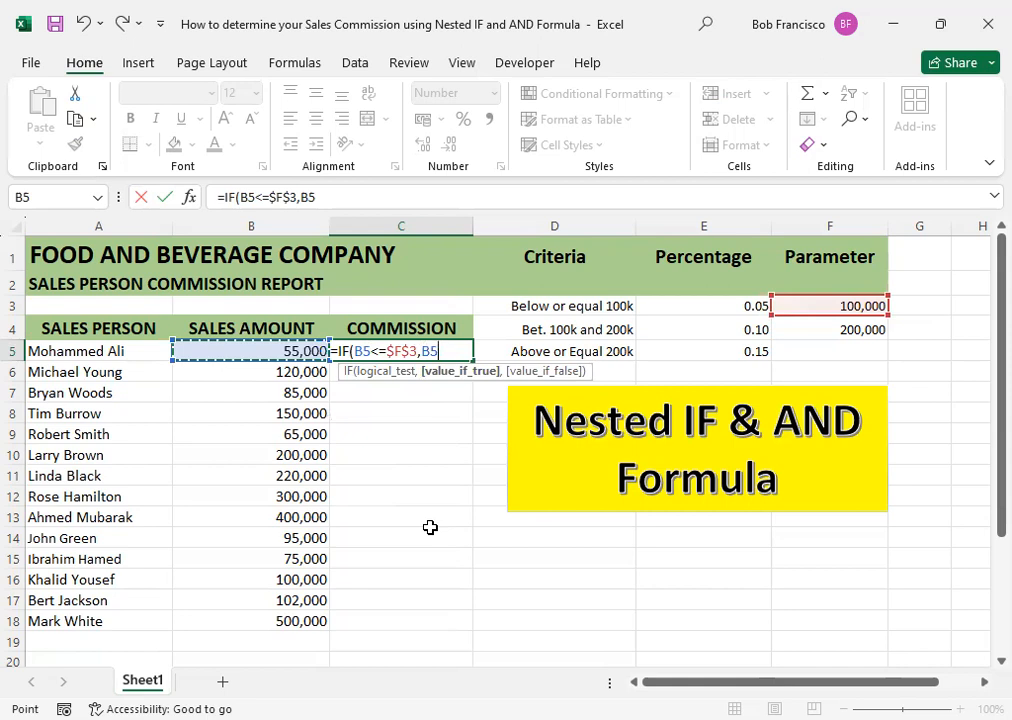
pyautogui.write('*')
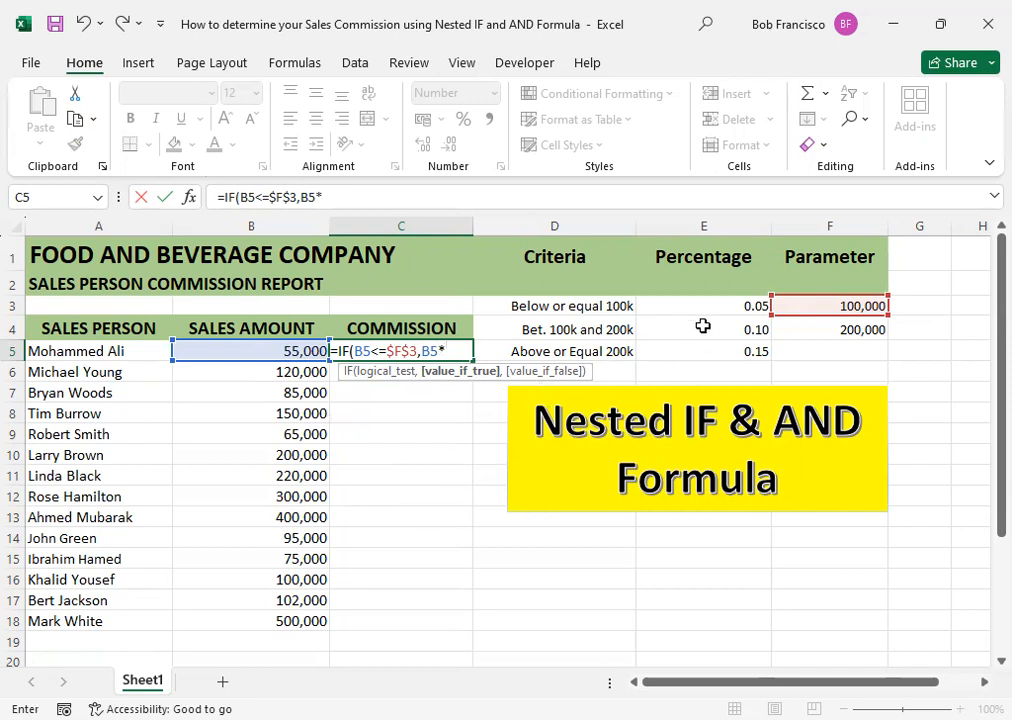
pyautogui.click(722, 302)
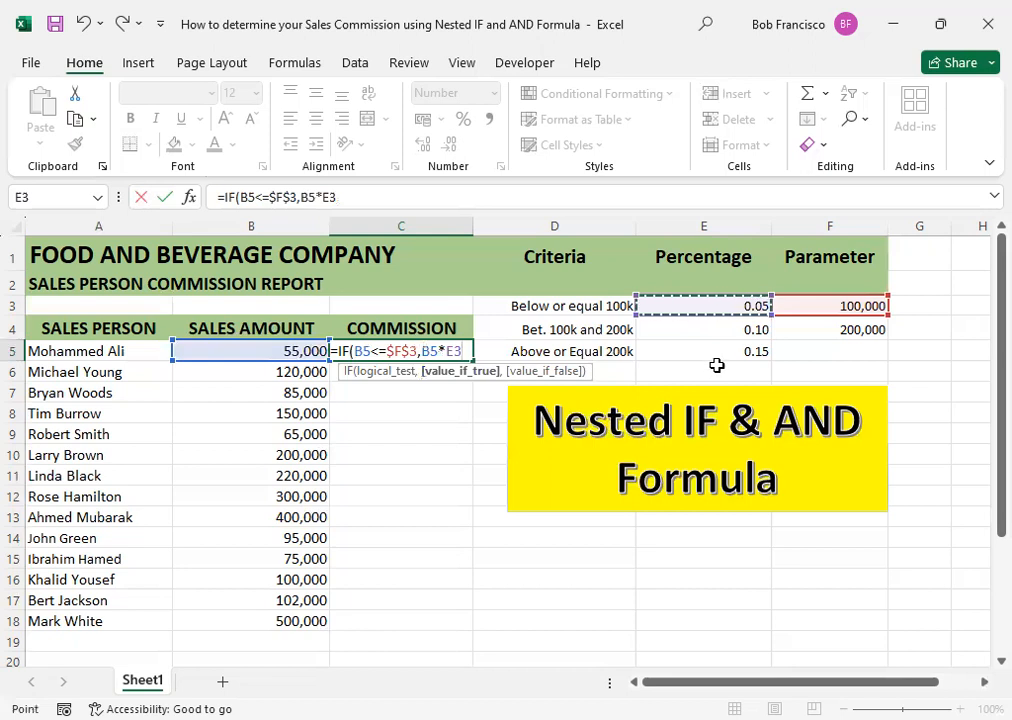
pyautogui.press('F4')
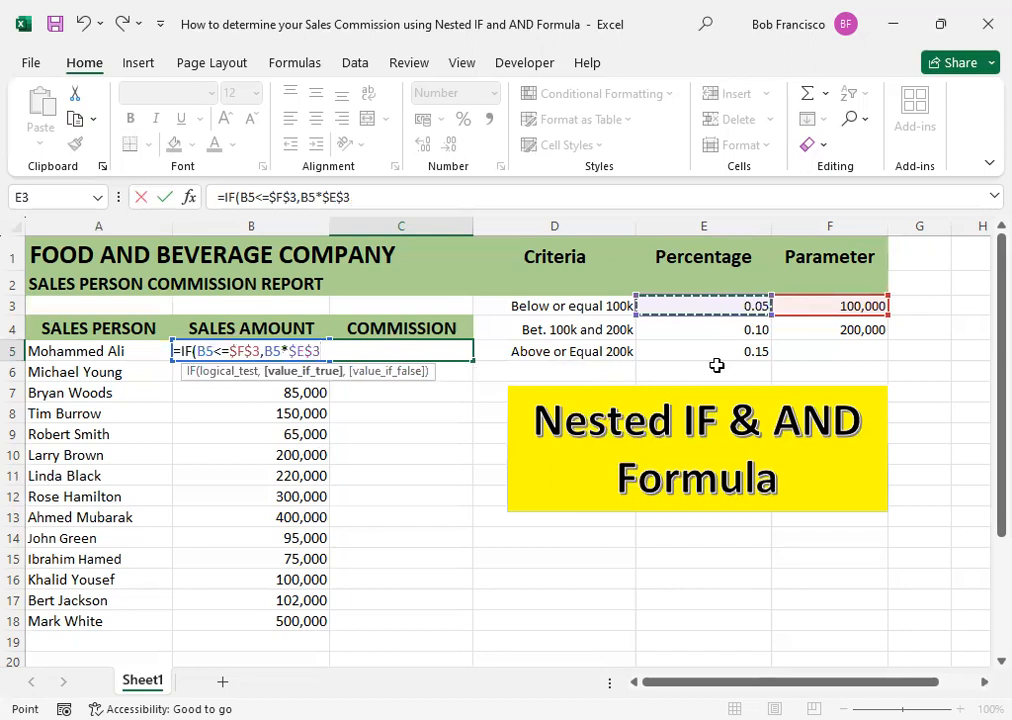
pyautogui.write(',')
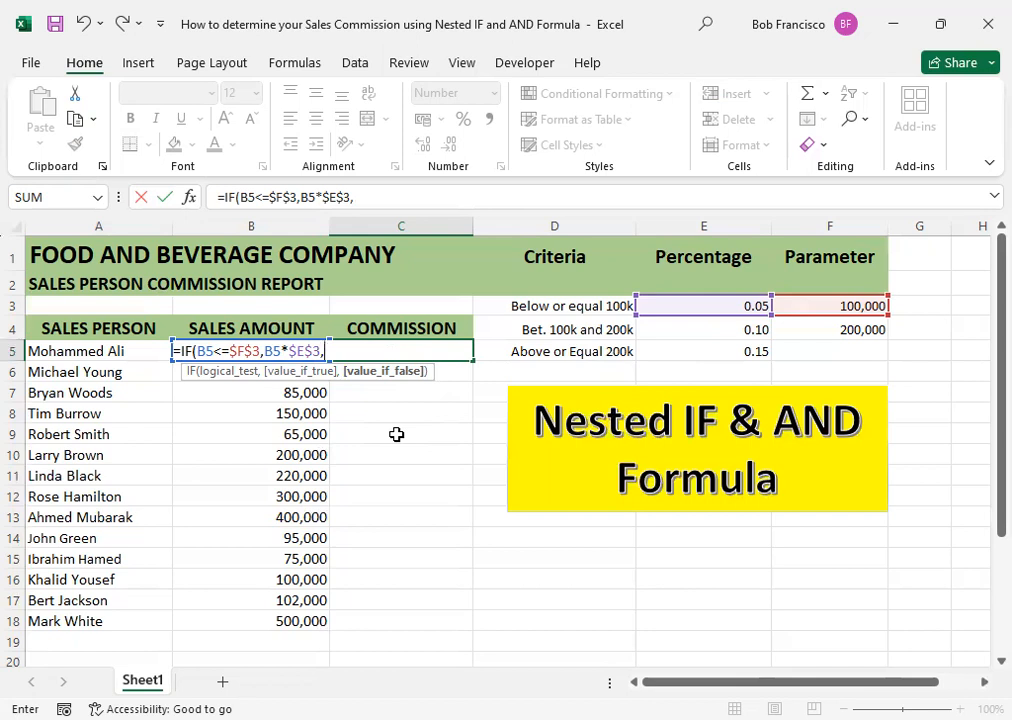
# - Nest a second IF as the value if false, opening an AND test with the first condition B5>$F$3
pyautogui.write('IF')
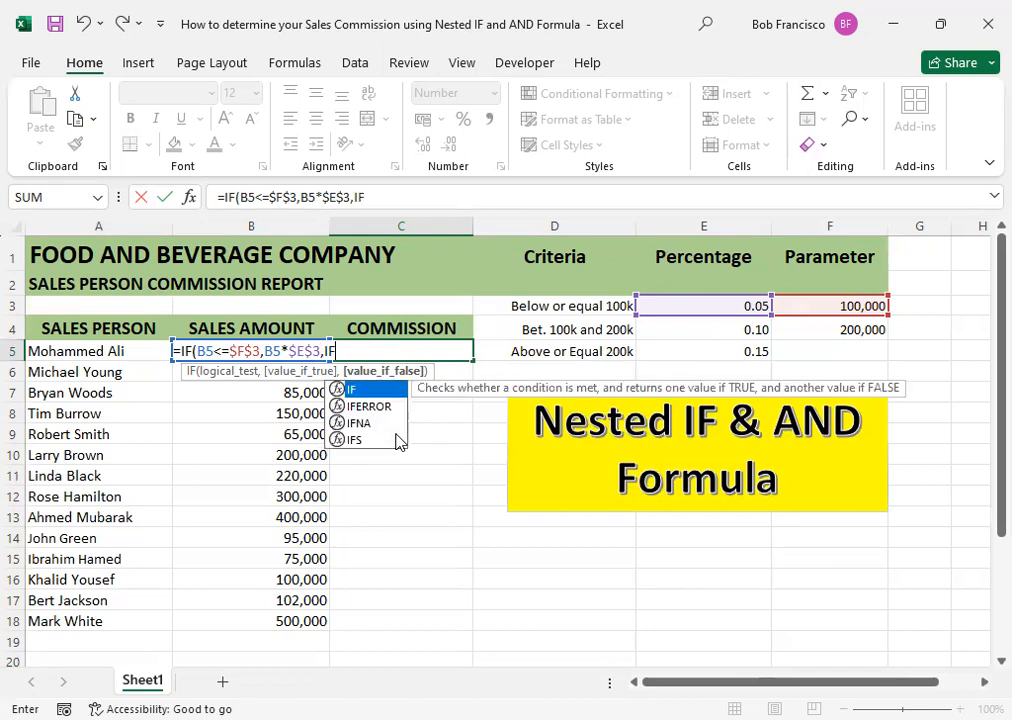
pyautogui.write('(')
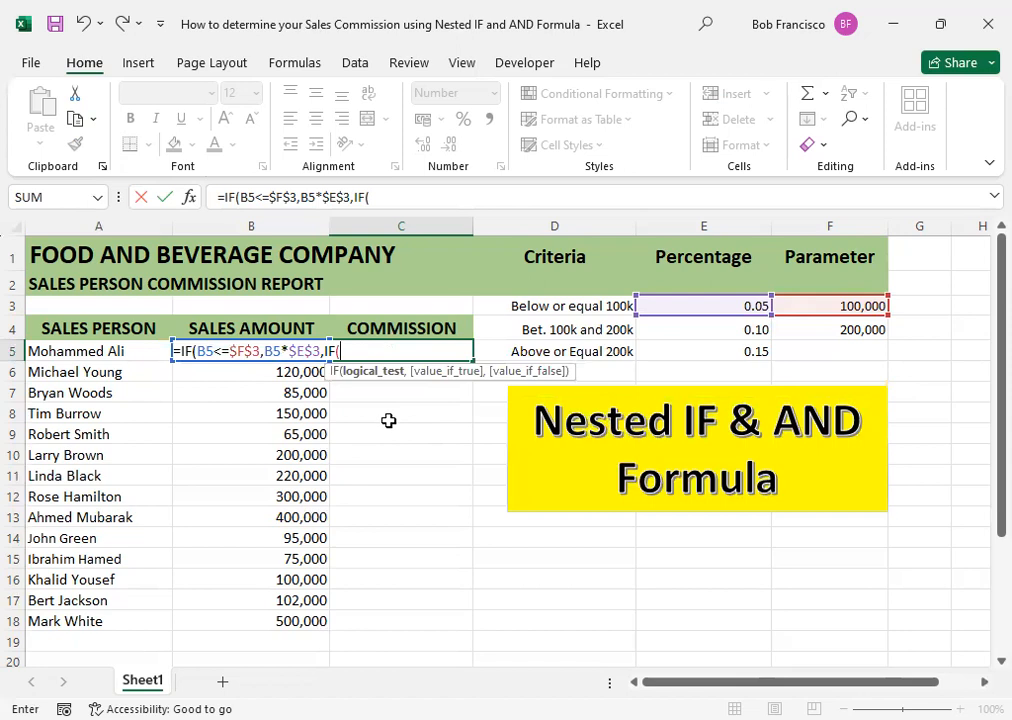
pyautogui.write('A')
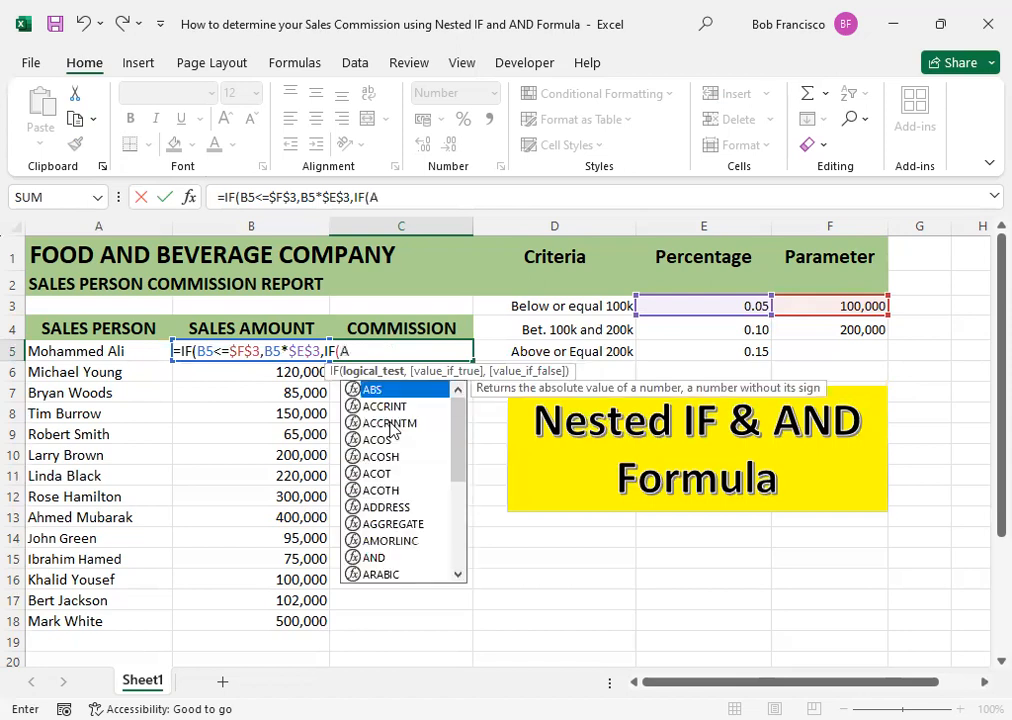
pyautogui.write('ND')
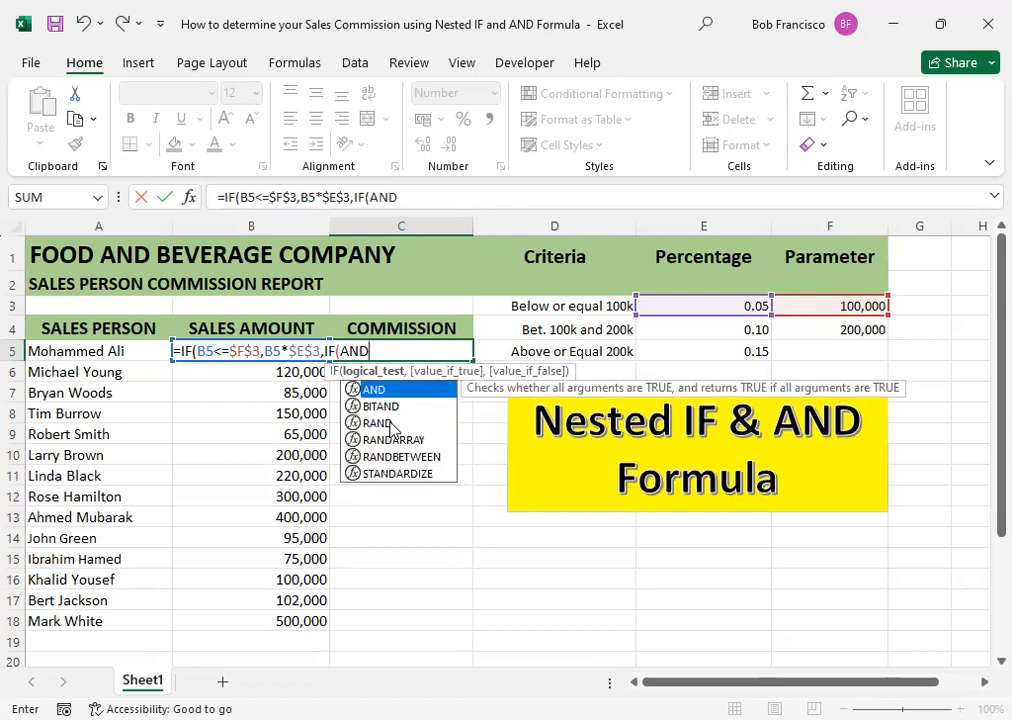
pyautogui.write('(')
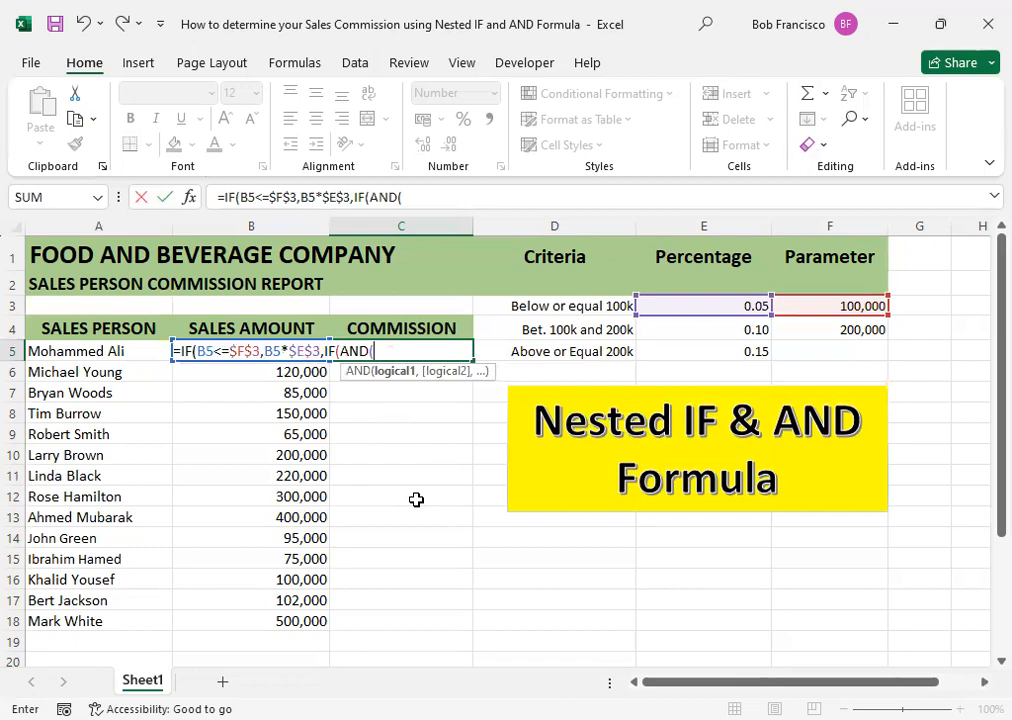
pyautogui.write('B5')
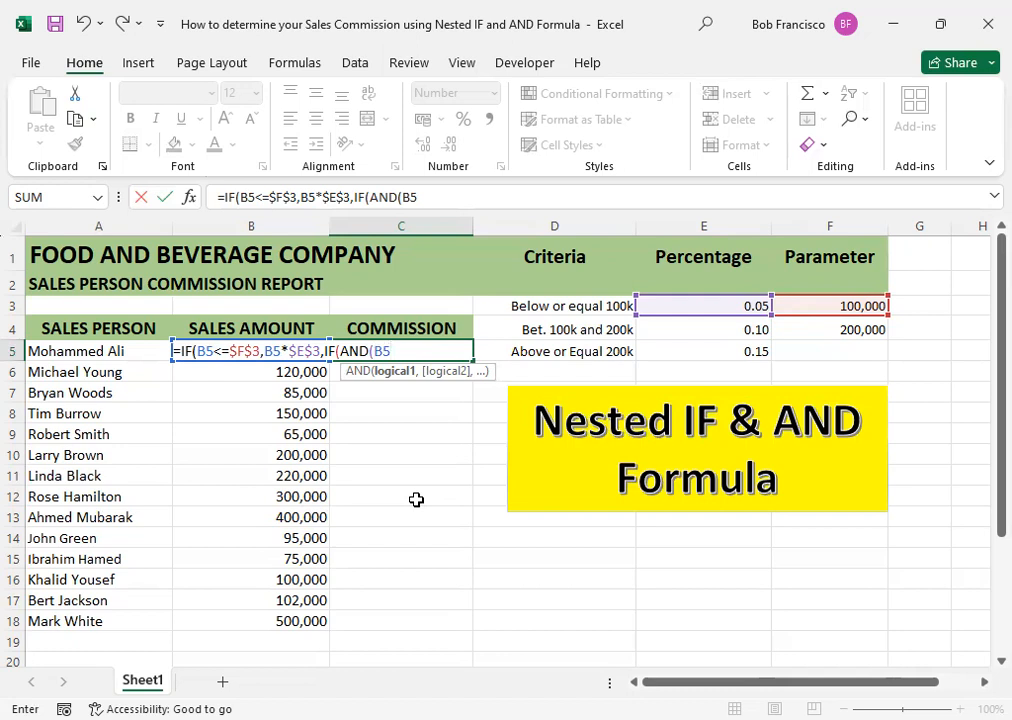
pyautogui.write('>')
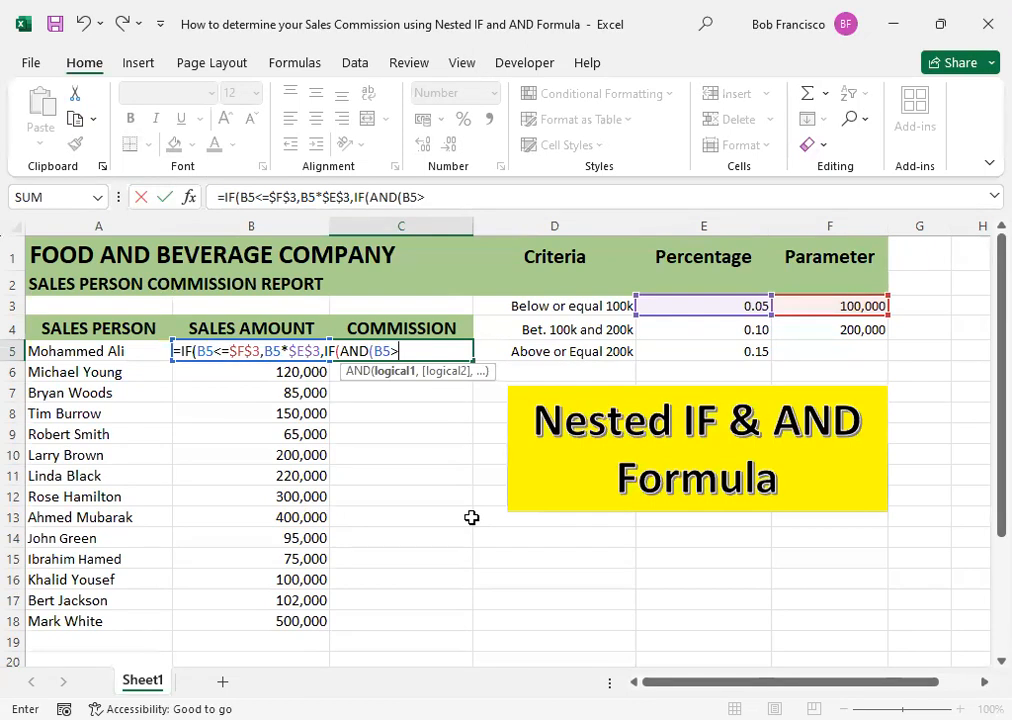
pyautogui.click(840, 304)
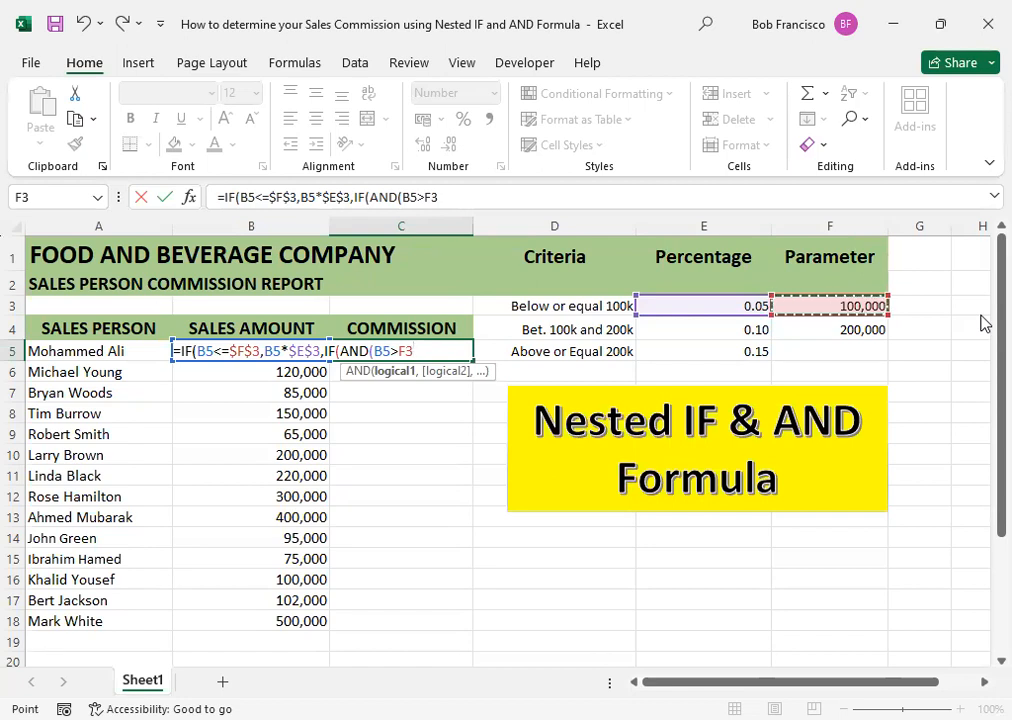
pyautogui.press('F4')
pyautogui.write(',')
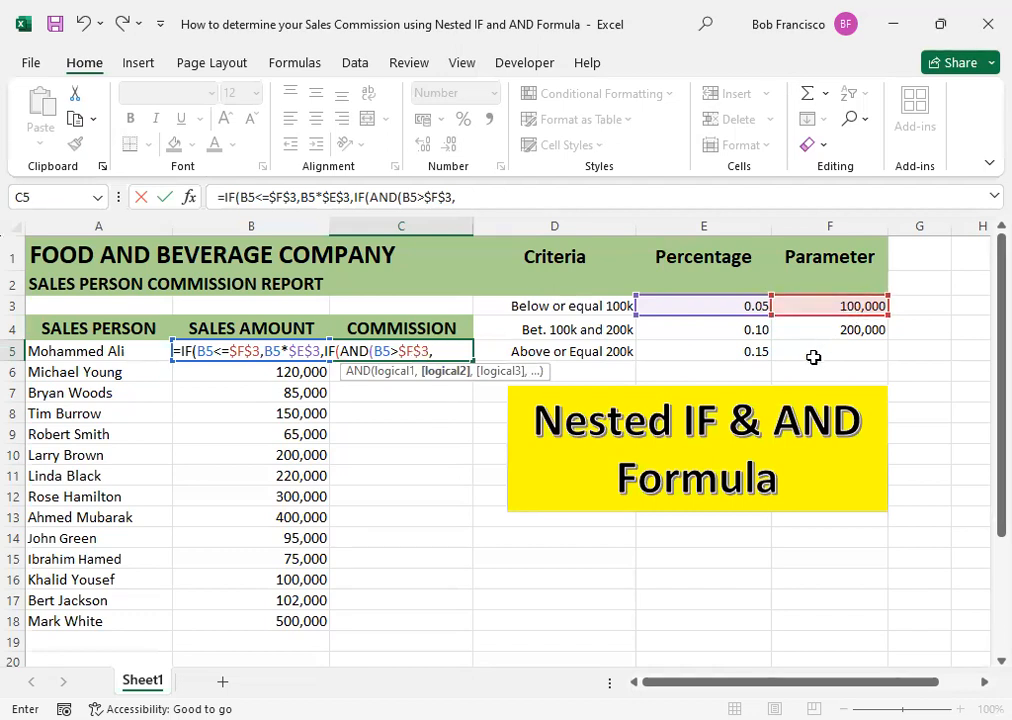
# - Add B5<$F$4 as the second AND condition and close the AND function
pyautogui.write('B5')
pyautogui.write('<')
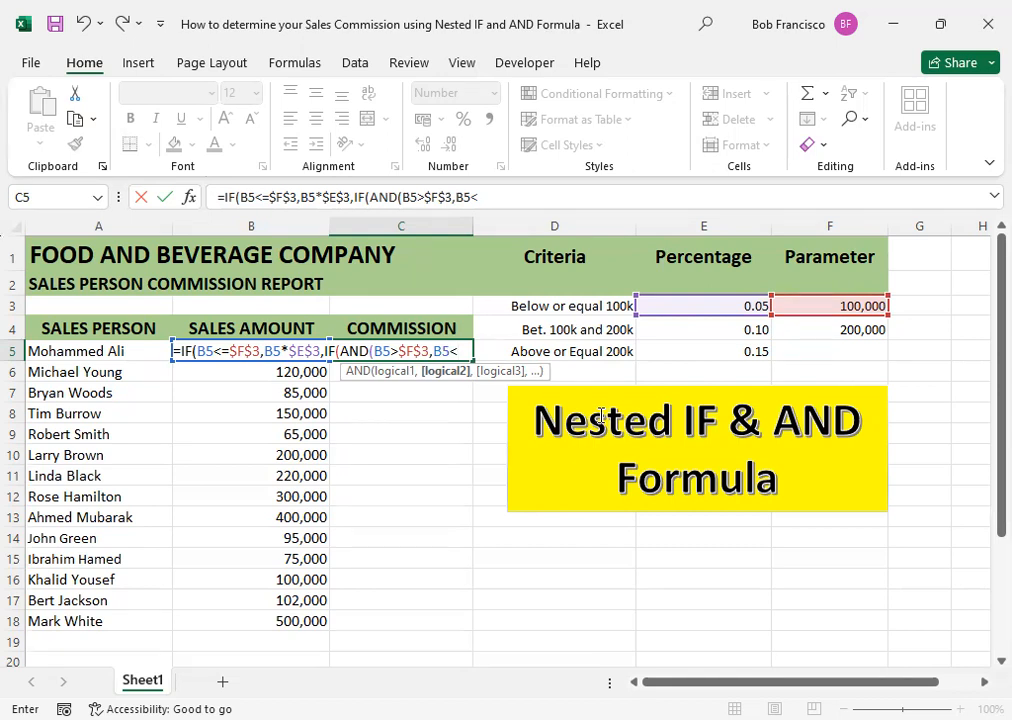
pyautogui.click(847, 329)
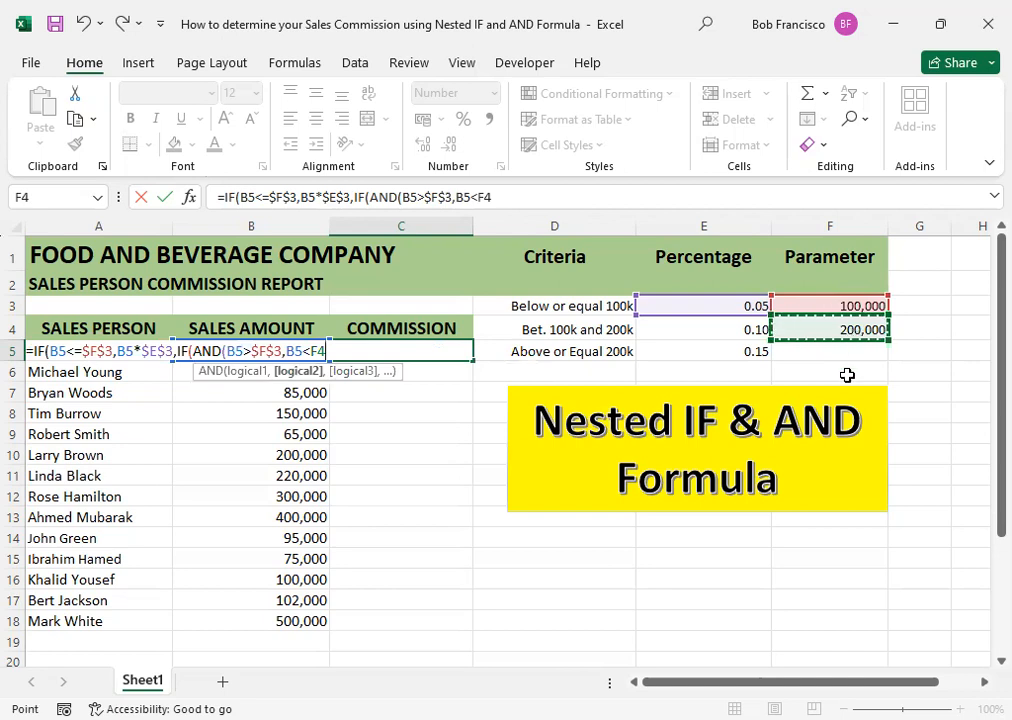
pyautogui.press('F4')
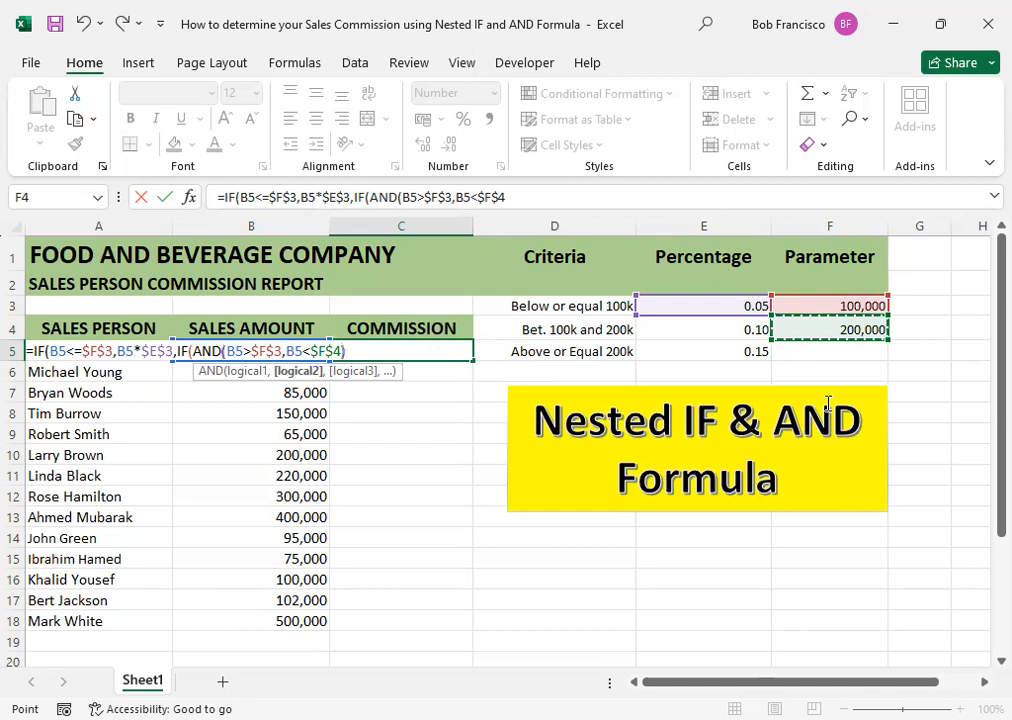
pyautogui.write(')')
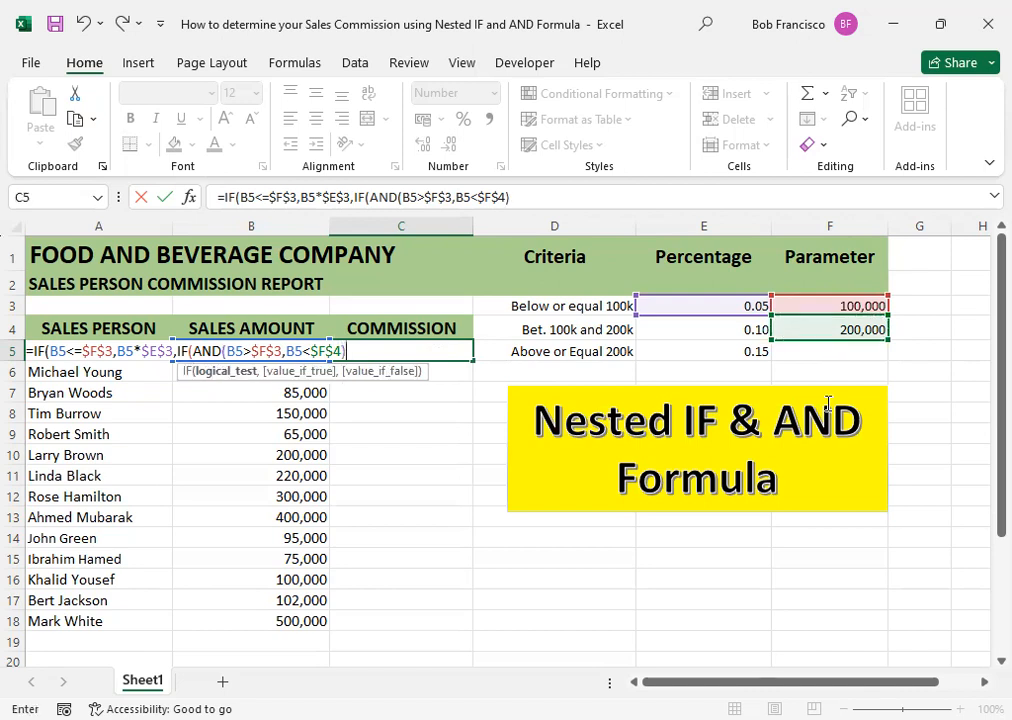
pyautogui.write(',')
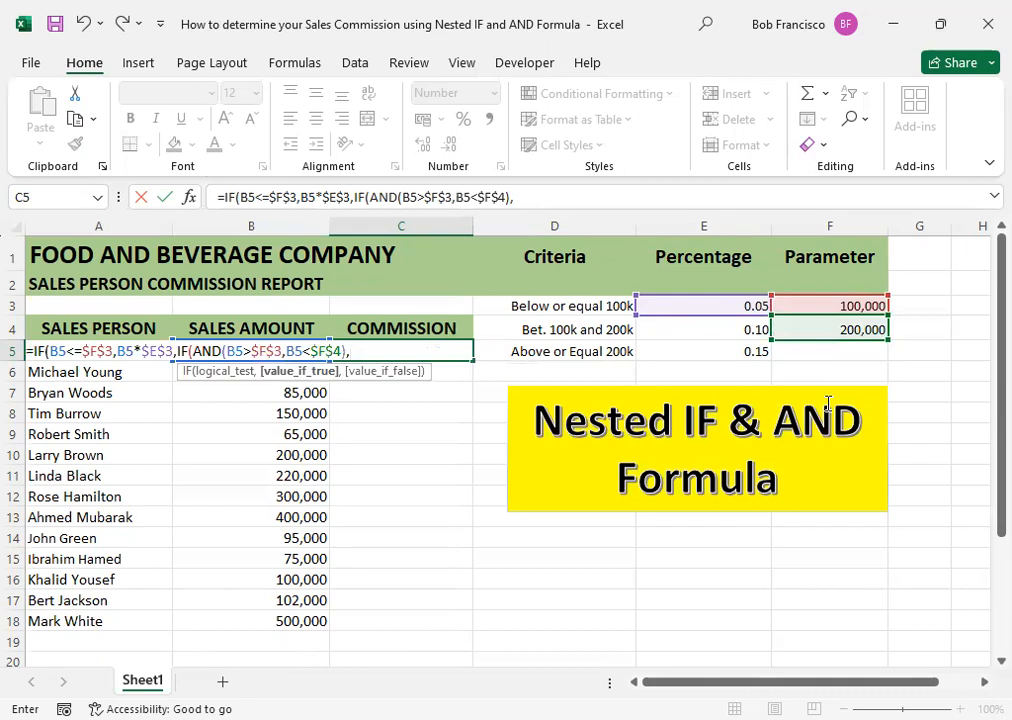
# - Enter B5*$E$4 as the second IF's value if true, with the percentage cell as an absolute reference
pyautogui.write('B5*')
pyautogui.click(711, 325)
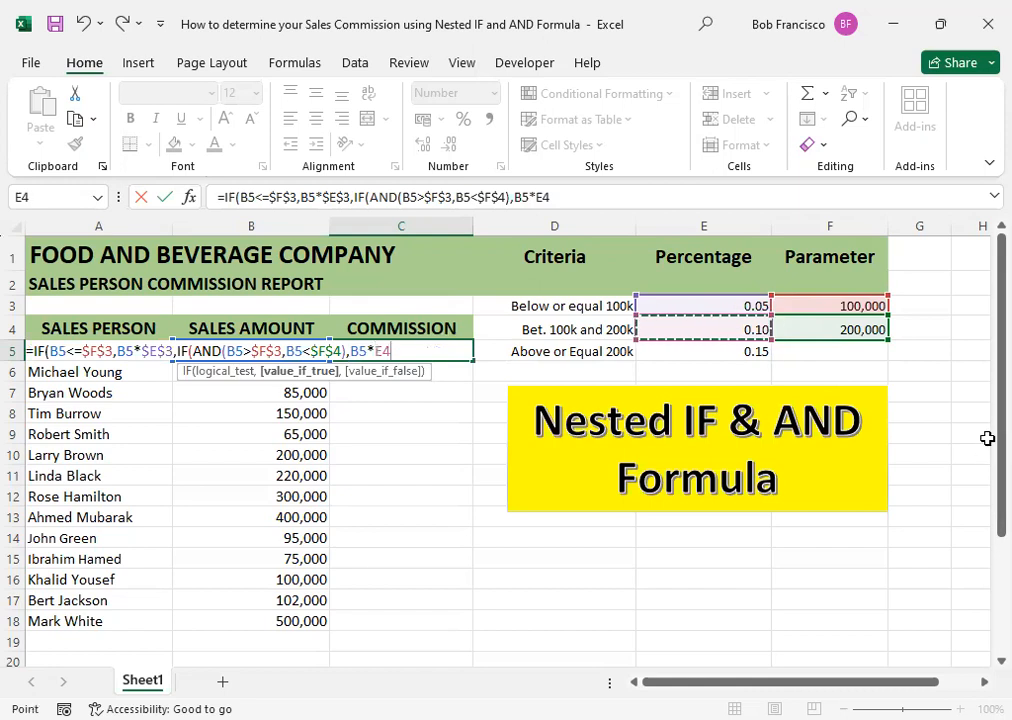
pyautogui.press('F4')
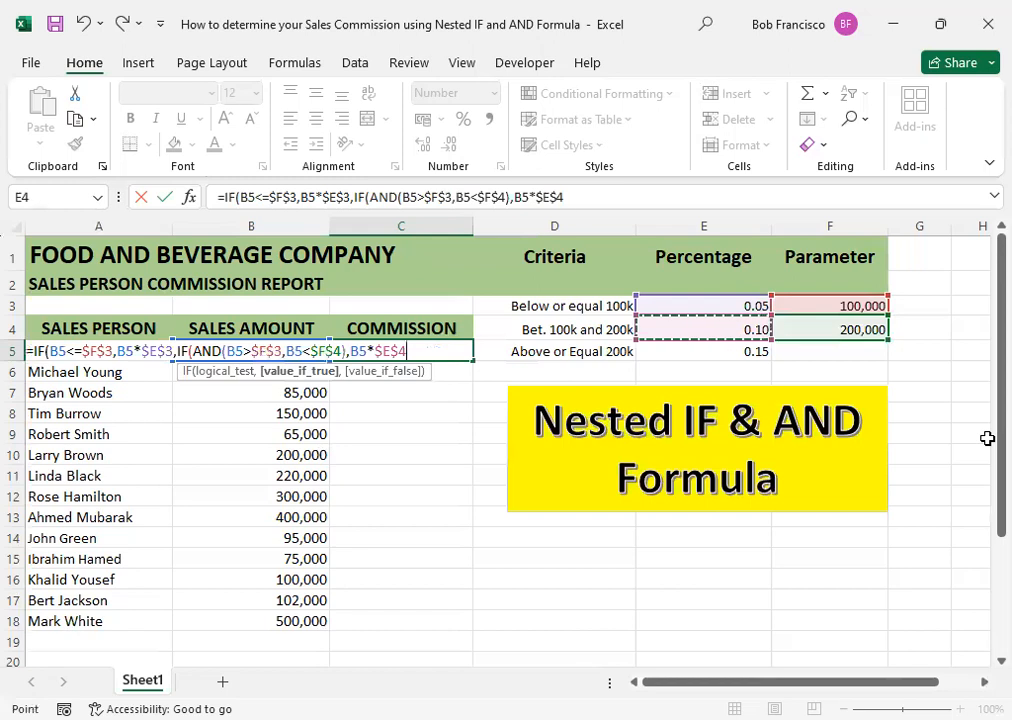
pyautogui.write(',')
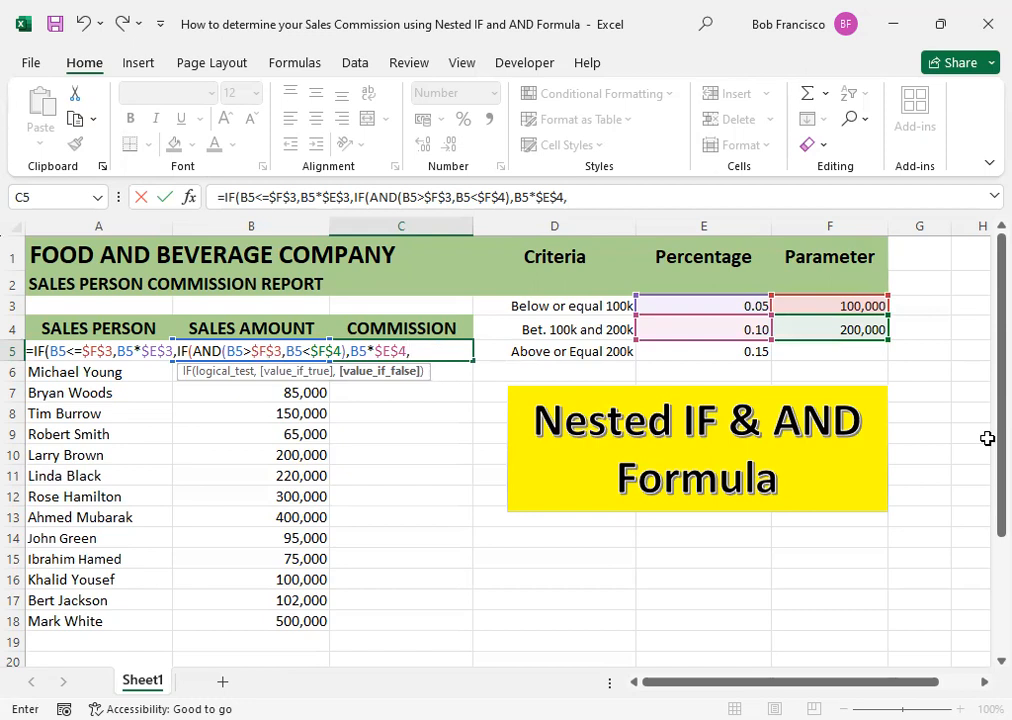
# - Nest a third IF as the second IF's value if false, with the test B5>=$F$4 using an absolute threshold reference
pyautogui.write('IF')
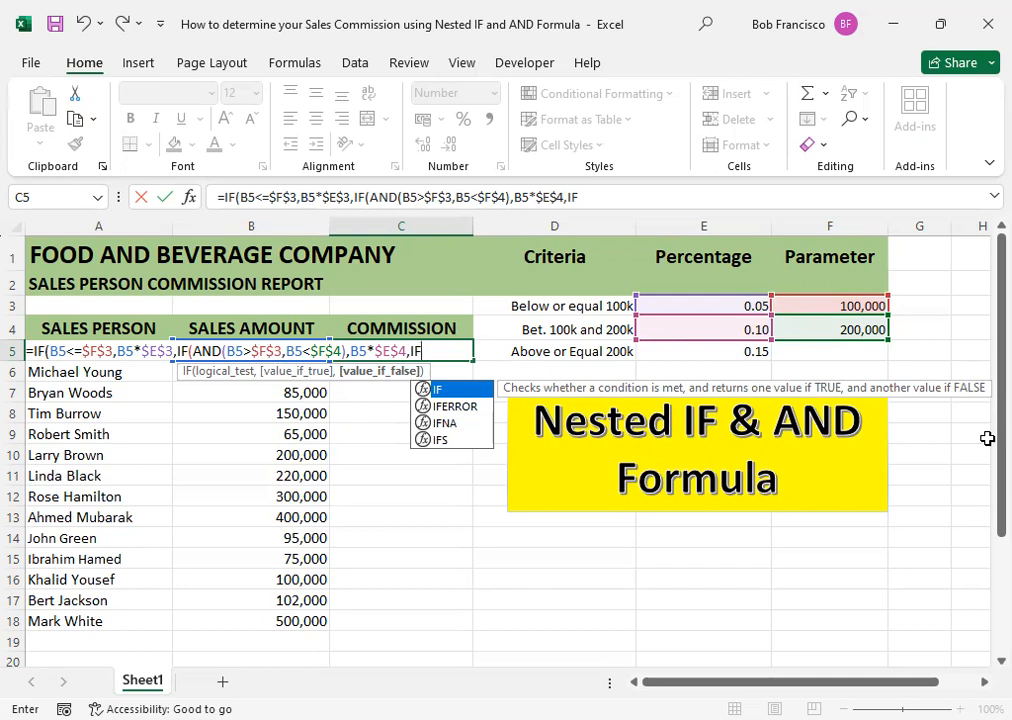
pyautogui.write('(')
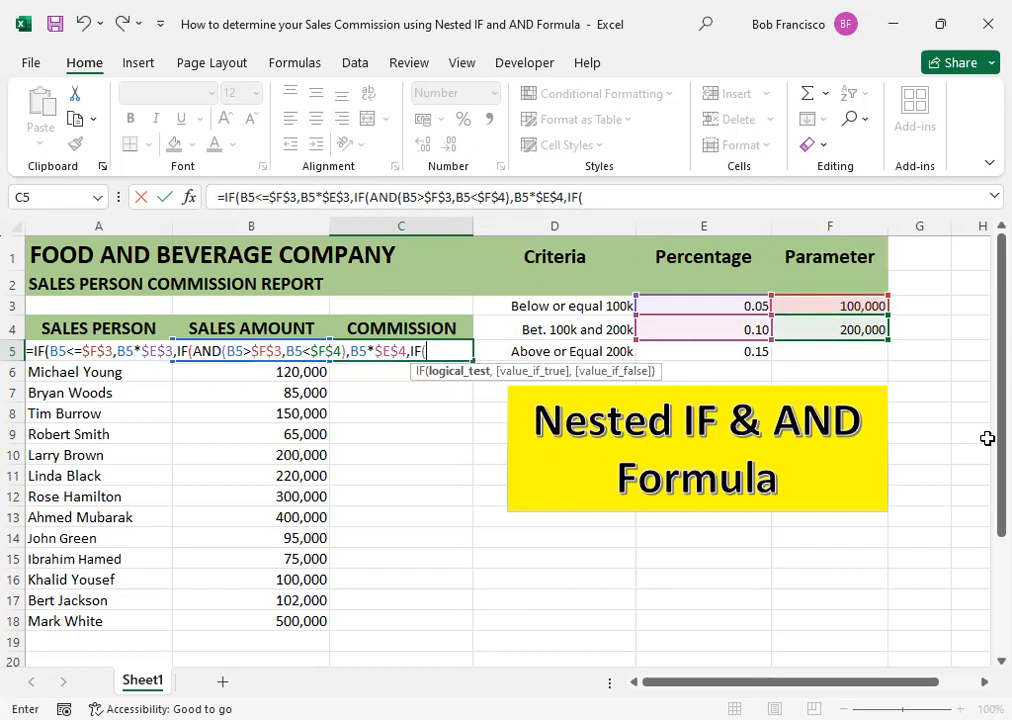
pyautogui.write('B5>=')
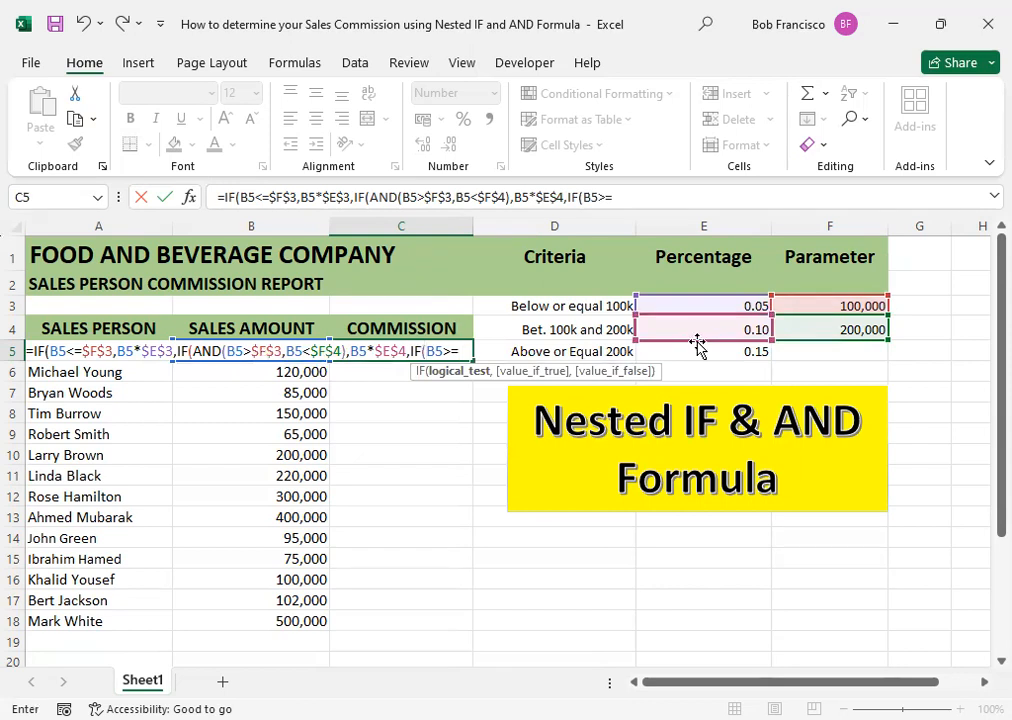
pyautogui.click(825, 329)
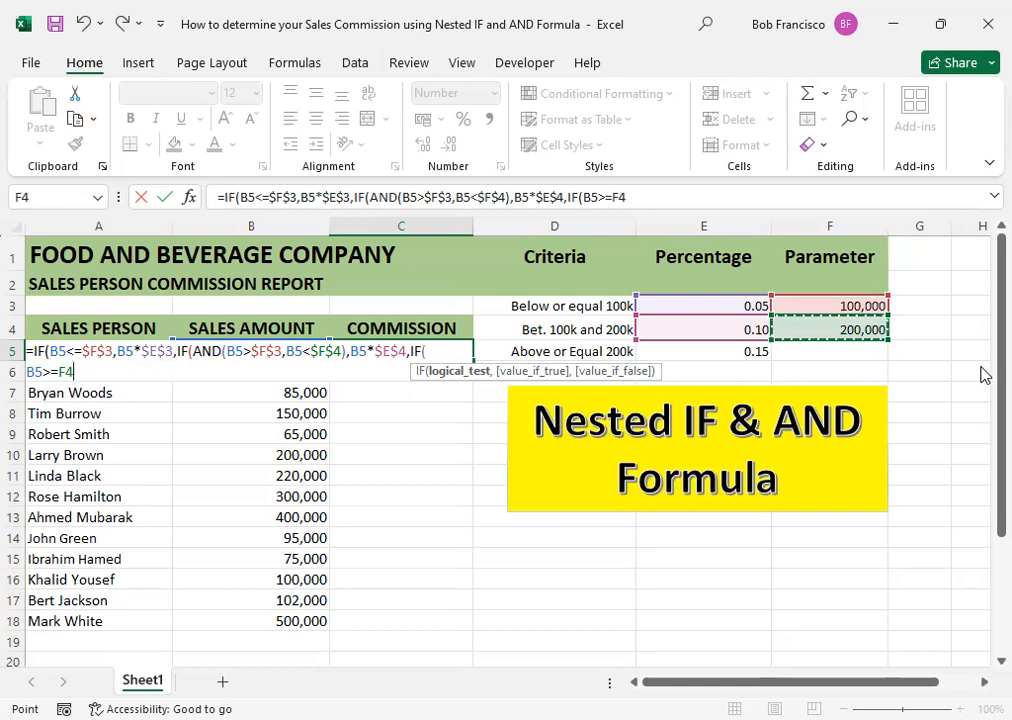
pyautogui.press('F4')
pyautogui.write(',')
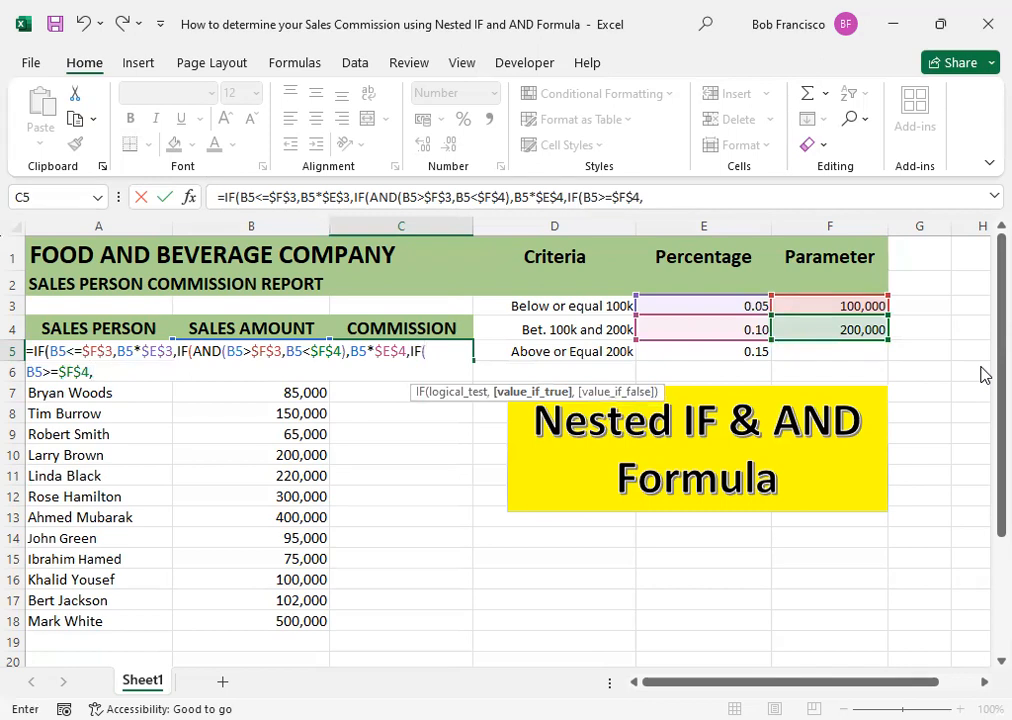
# - Enter B5*$E$5 as the third IF's value if true and an empty string "" as its value if false
pyautogui.write('B5*')
pyautogui.click(740, 350)
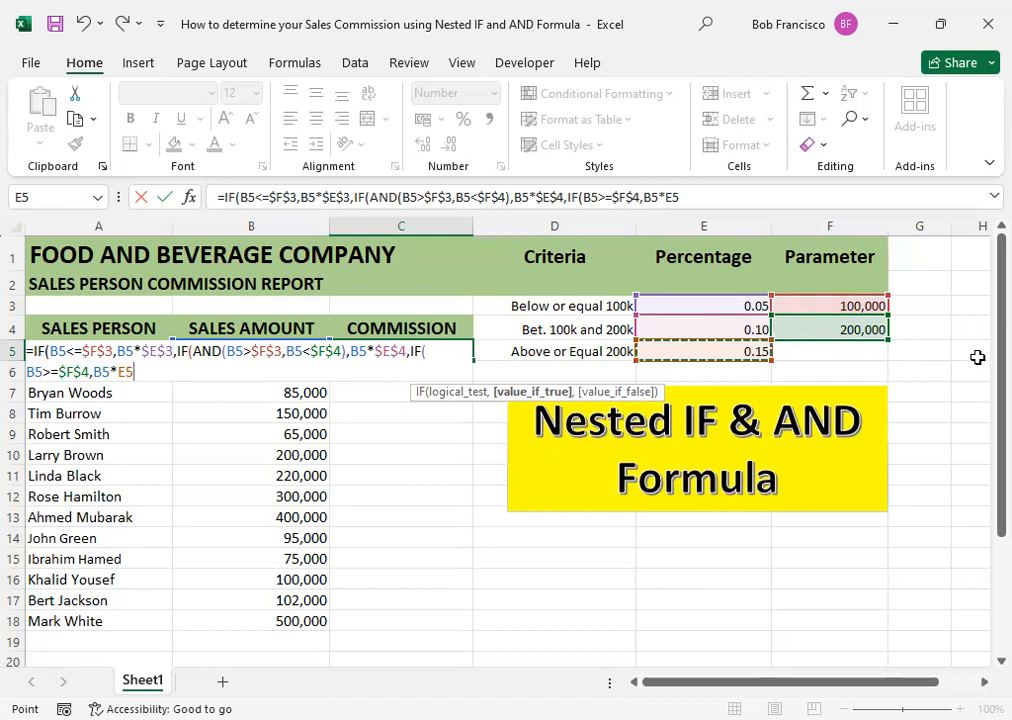
pyautogui.press('F4')
pyautogui.write(',')
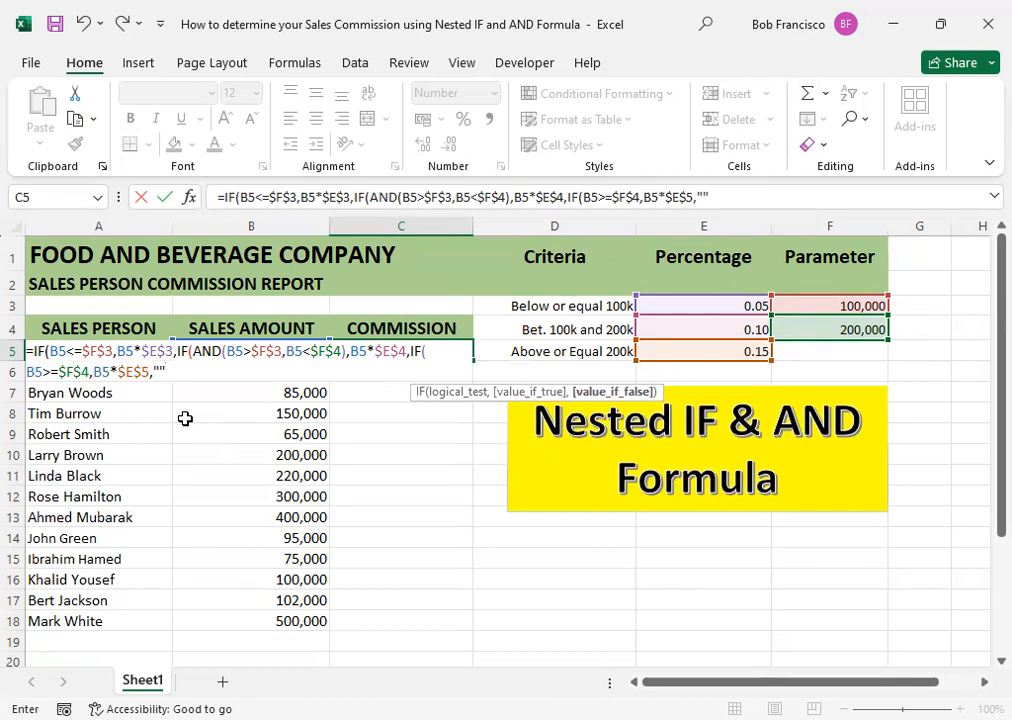
pyautogui.write(')')
pyautogui.write('))')
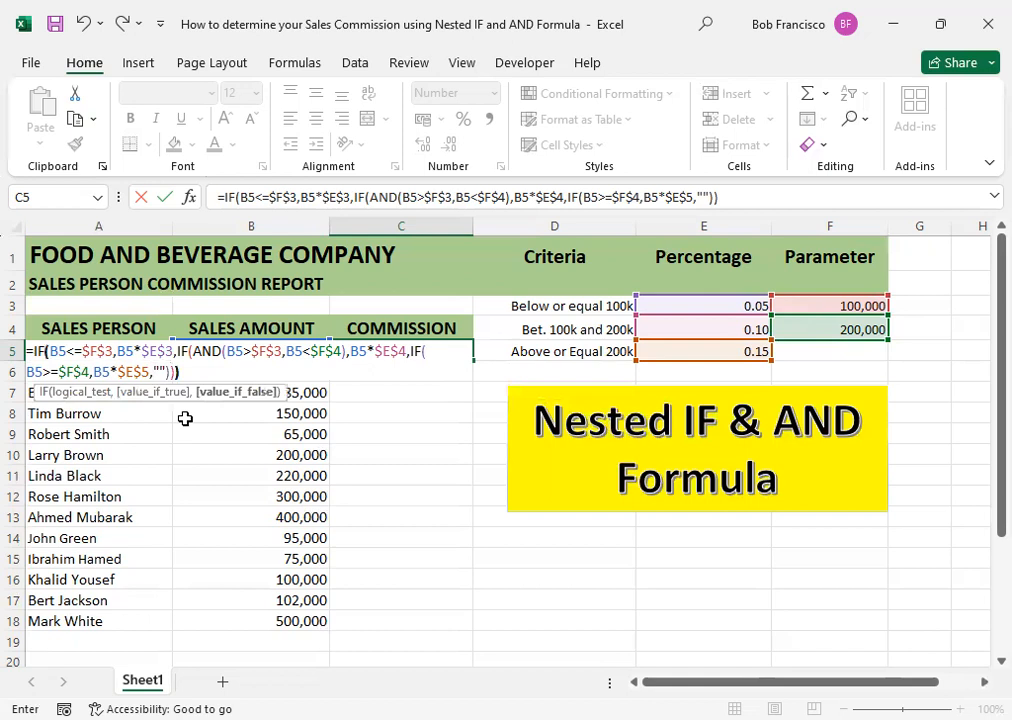
pyautogui.write(')')
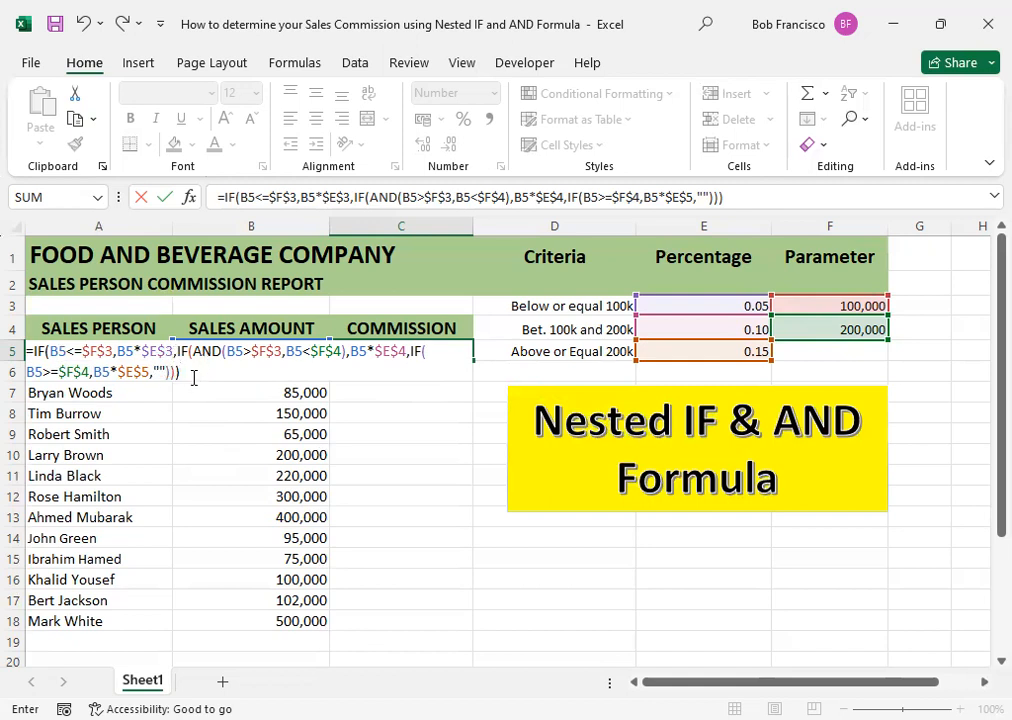
pyautogui.click(47, 351)
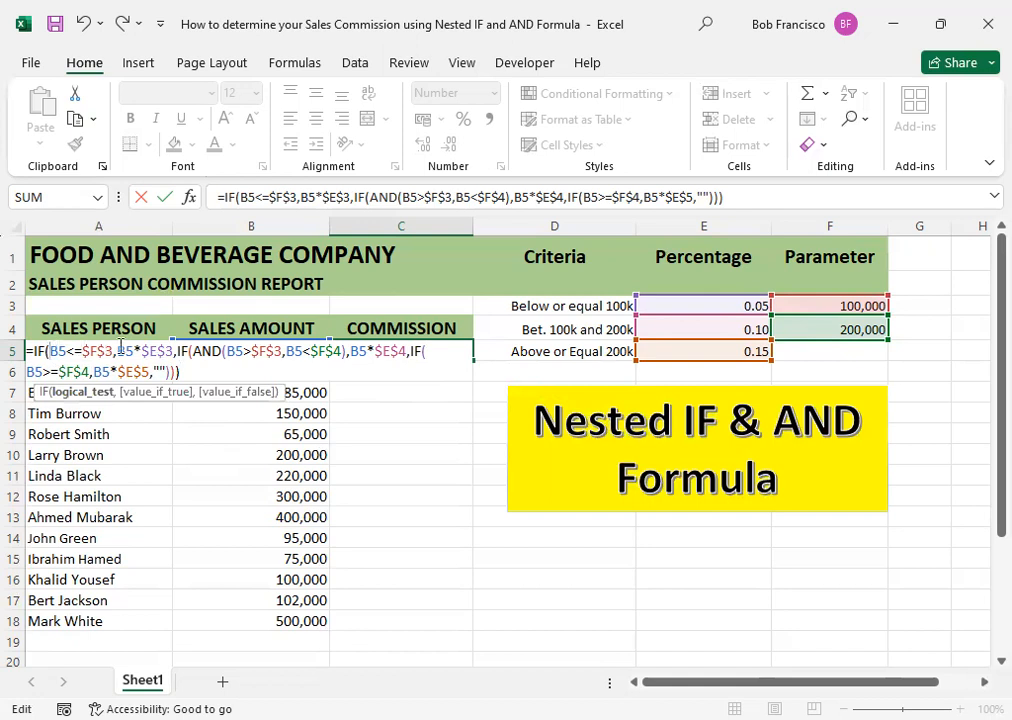
pyautogui.click(193, 351)
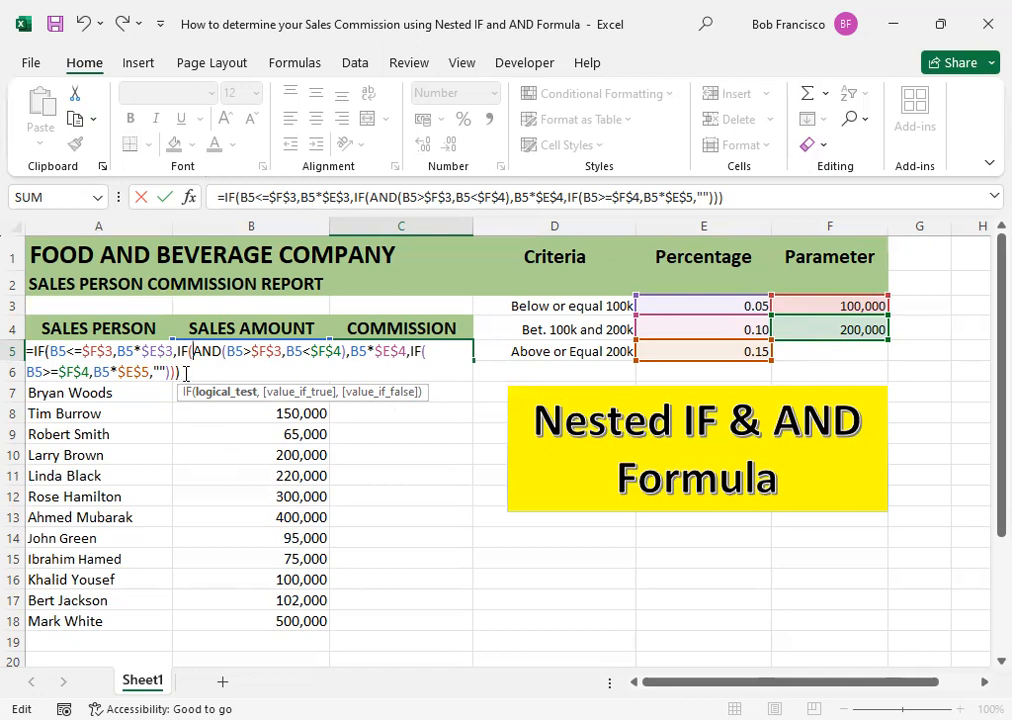
pyautogui.click(184, 373)
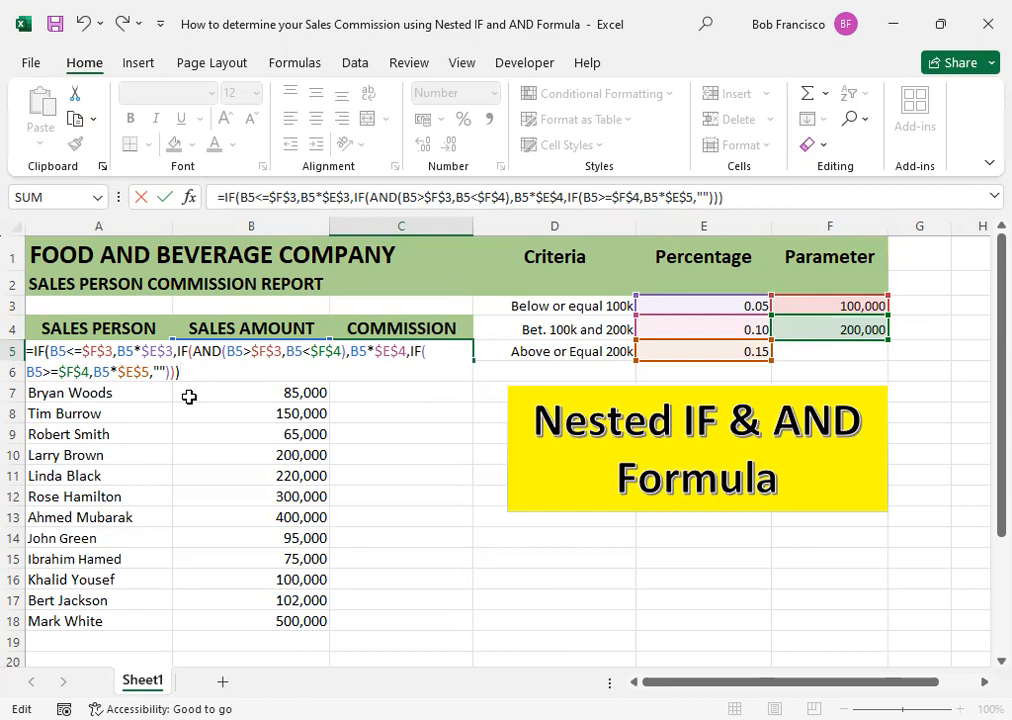
pyautogui.press('BackSpace')
pyautogui.press('BackSpace')
pyautogui.press('BackSpace')
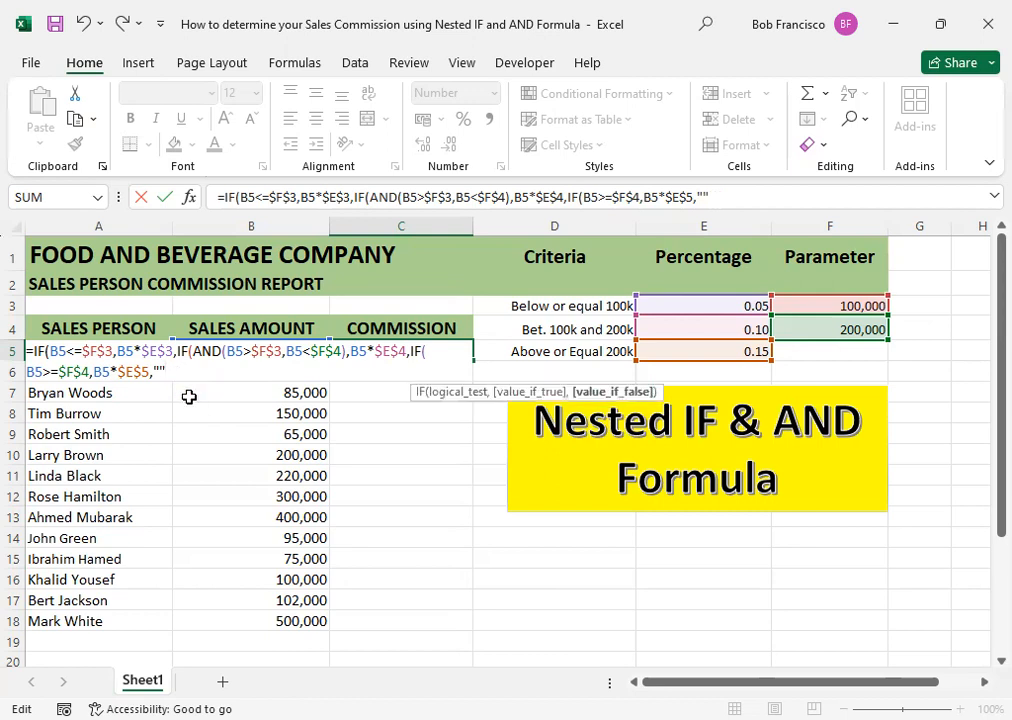
# - Close all three IF functions with three closing parentheses and commit the commission formula in C5
pyautogui.write(')))')
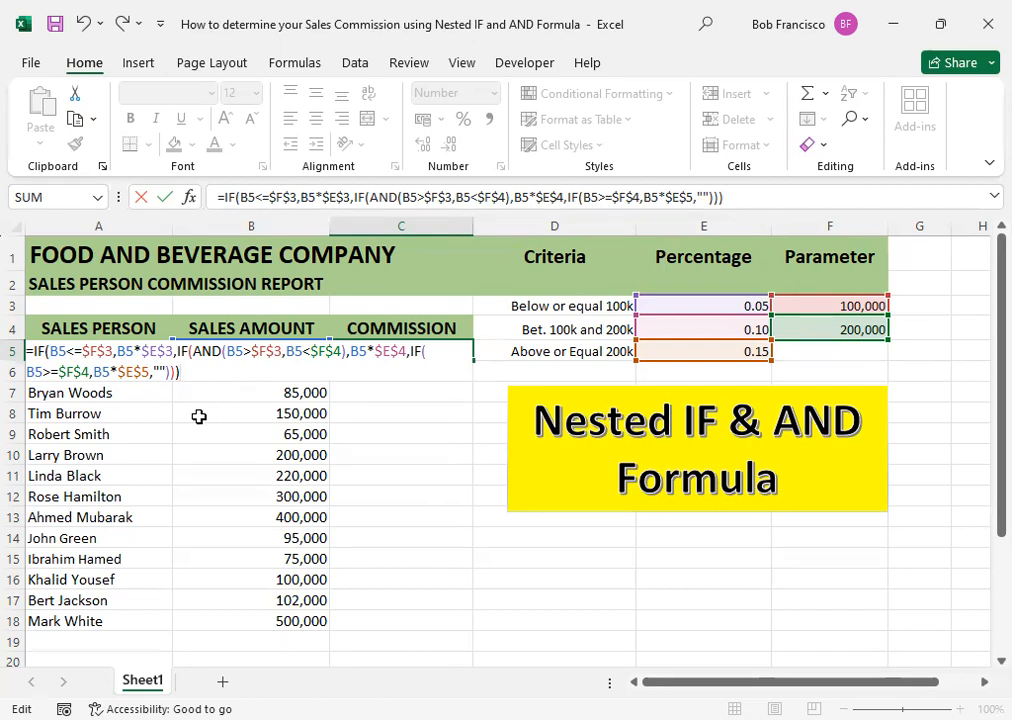
pyautogui.press('Return')
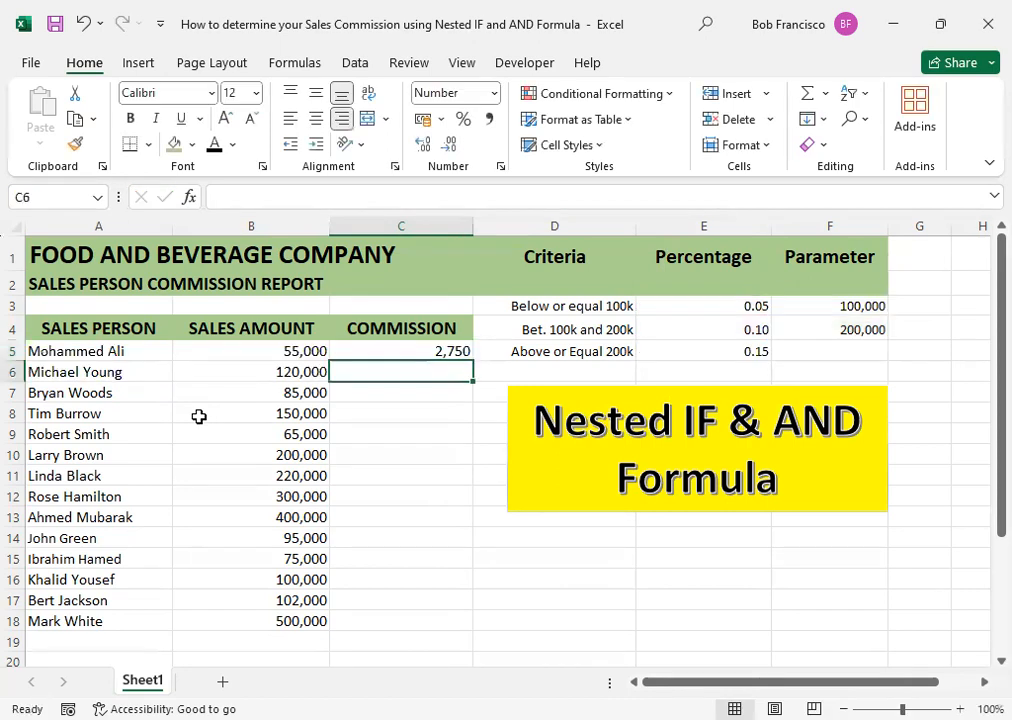
pyautogui.press('Up')
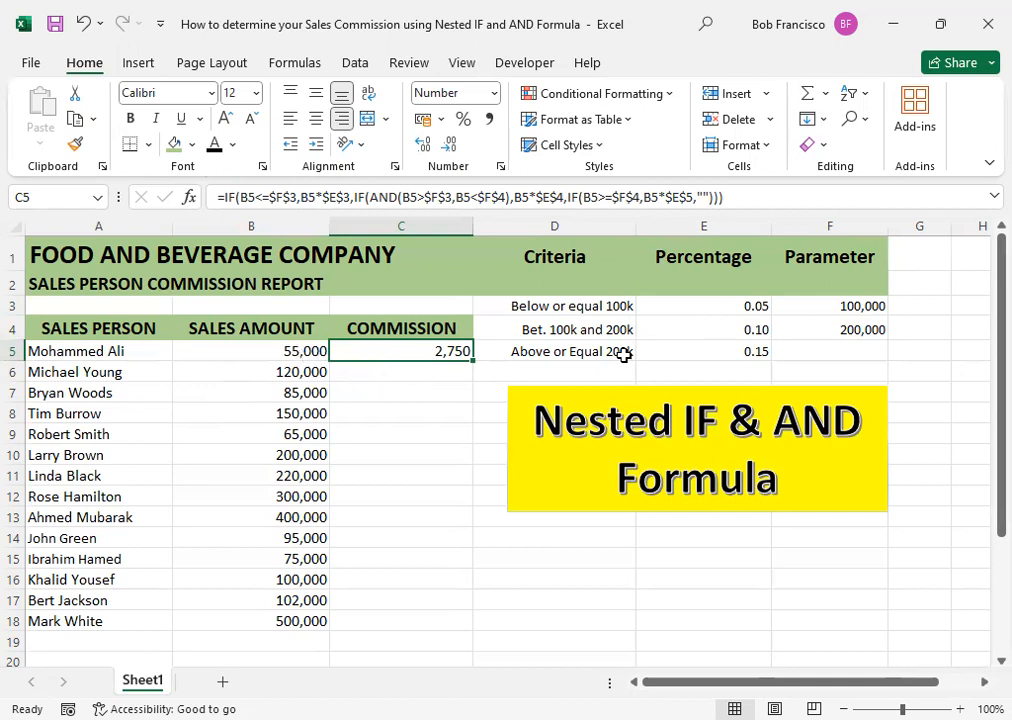
# - Copy the commission formula from C5 down to C6 and C7, one row at a time
pyautogui.click(738, 304)
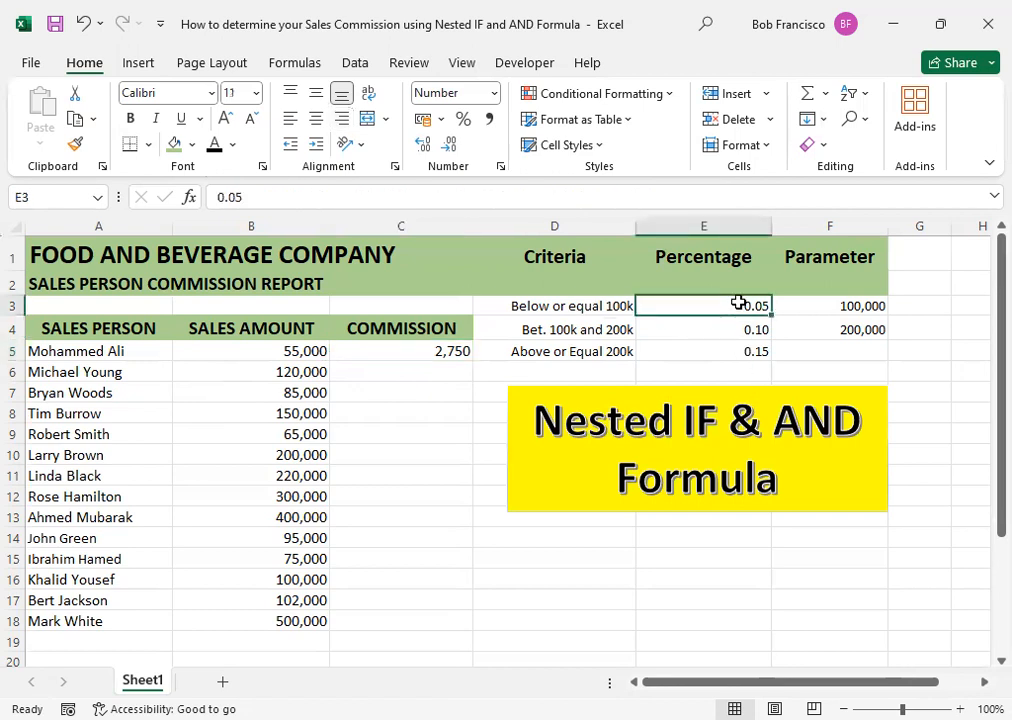
pyautogui.click(402, 353)
pyautogui.click(289, 352)
pyautogui.click(444, 351)
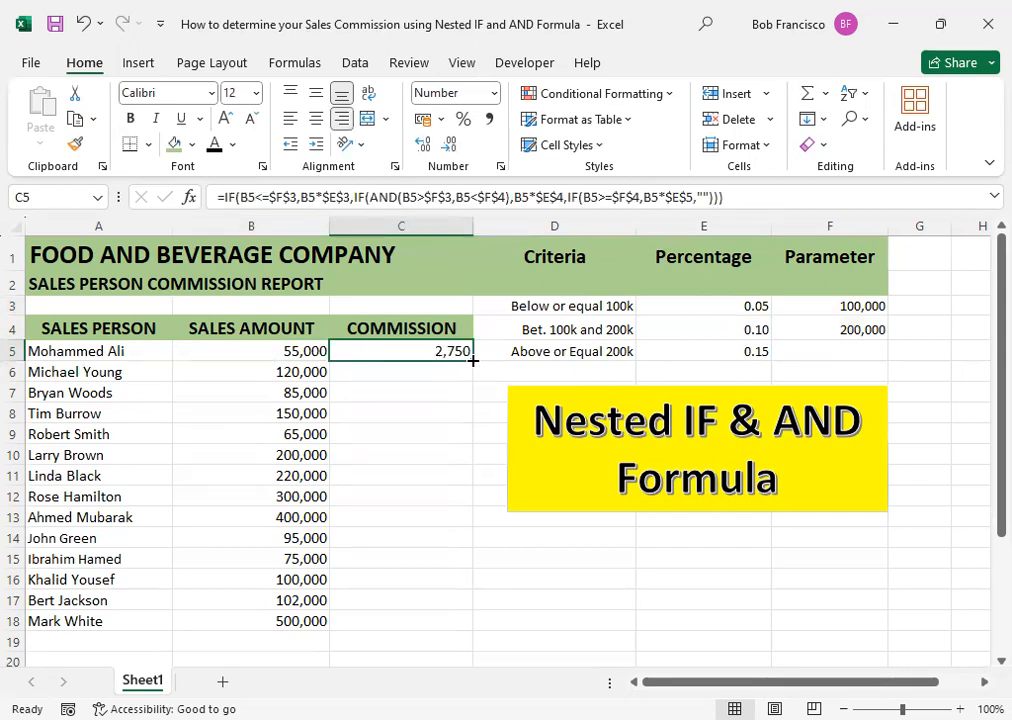
pyautogui.moveTo(477, 365); pyautogui.dragTo(470, 380)
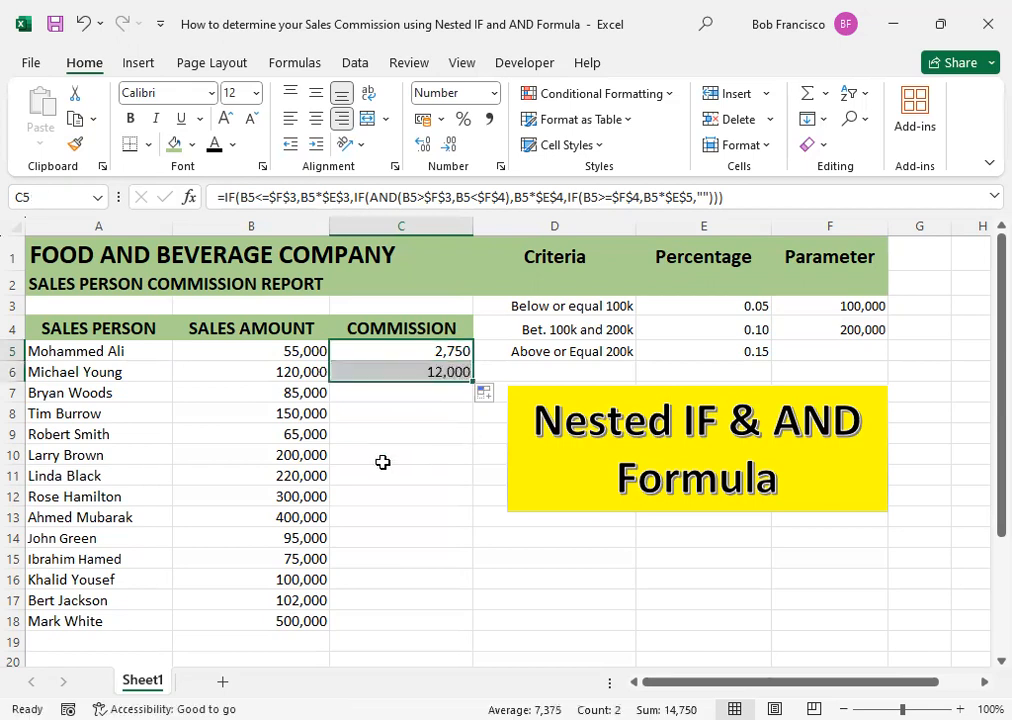
pyautogui.click(449, 371)
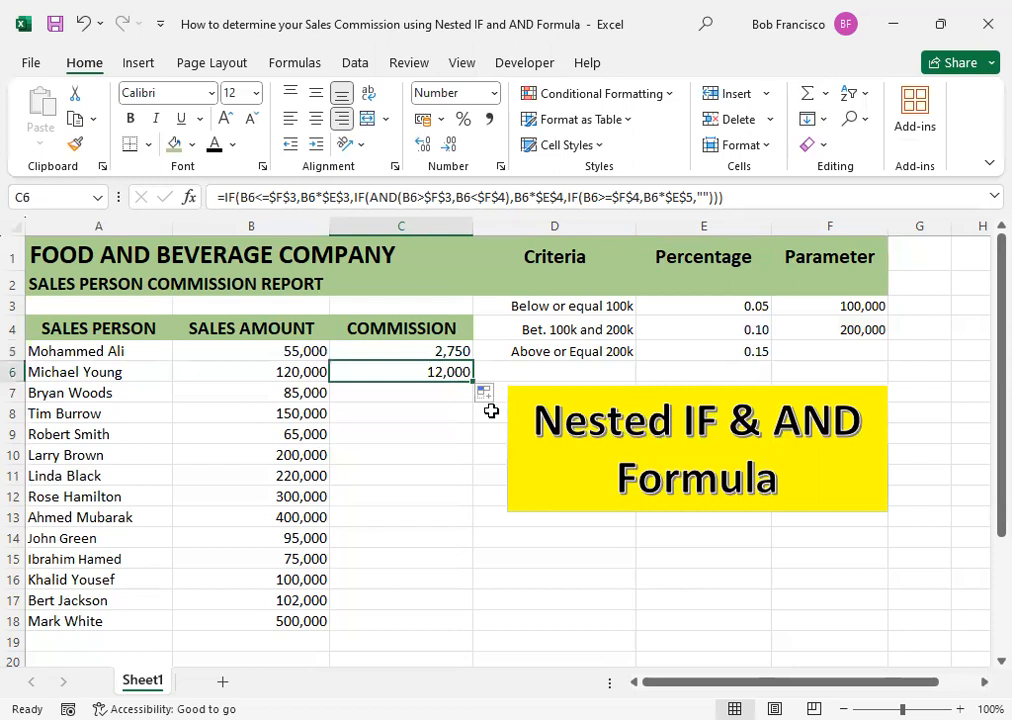
pyautogui.moveTo(472, 384); pyautogui.dragTo(445, 408)
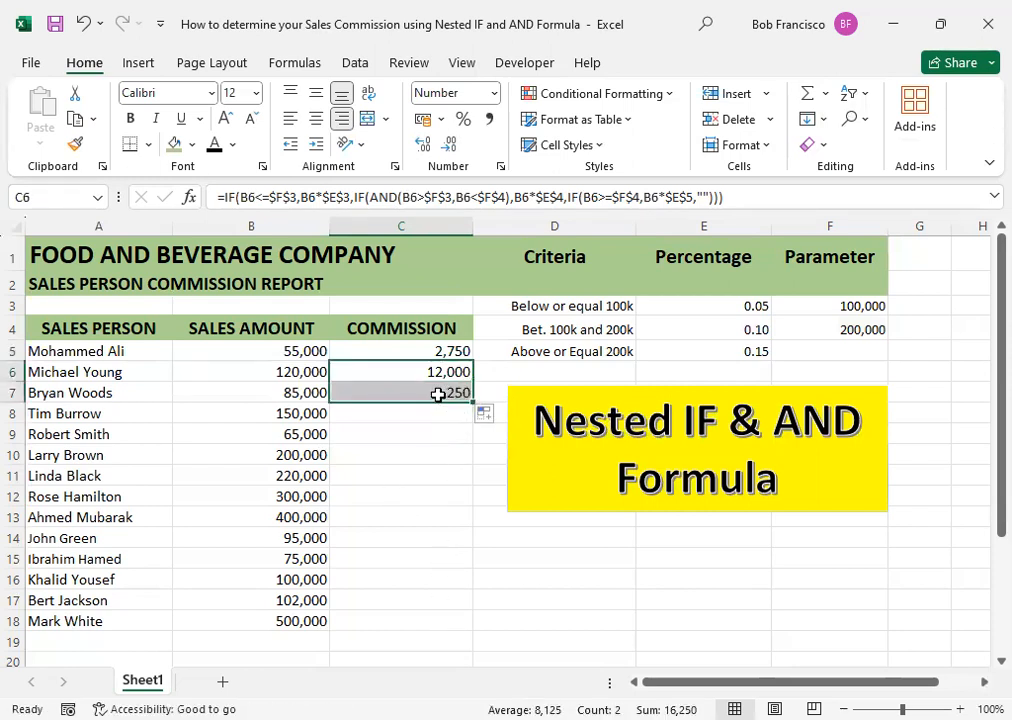
pyautogui.click(438, 395)
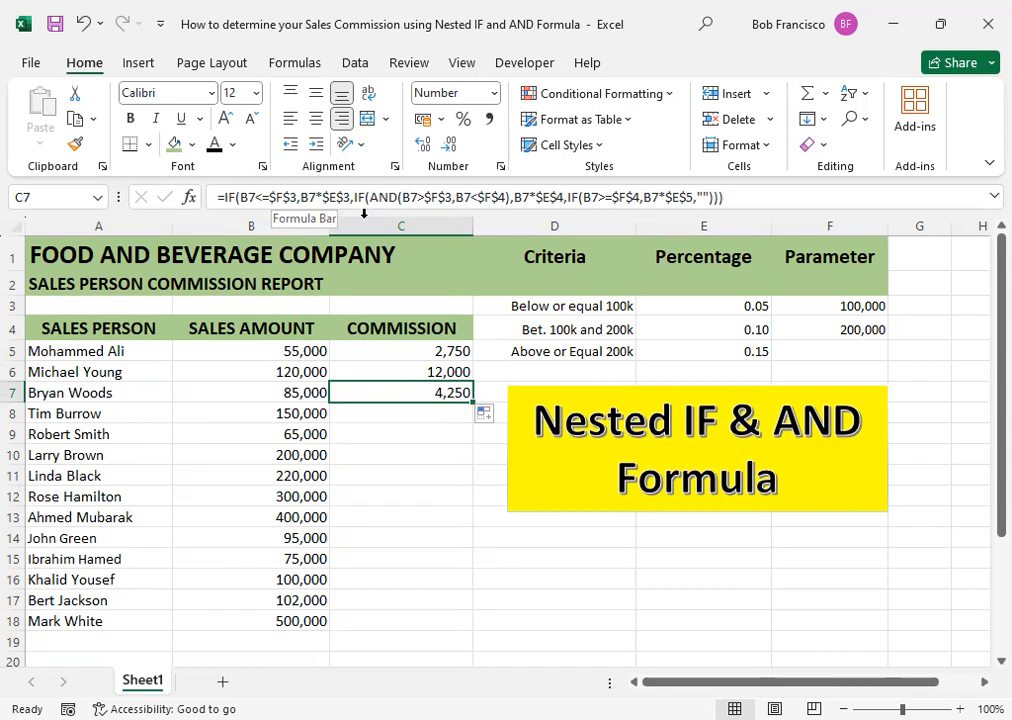
# - Compare the sales amounts and calculated commissions in rows 6 and 7 with the percentage criteria
pyautogui.click(312, 392)
pyautogui.click(434, 392)
pyautogui.click(304, 393)
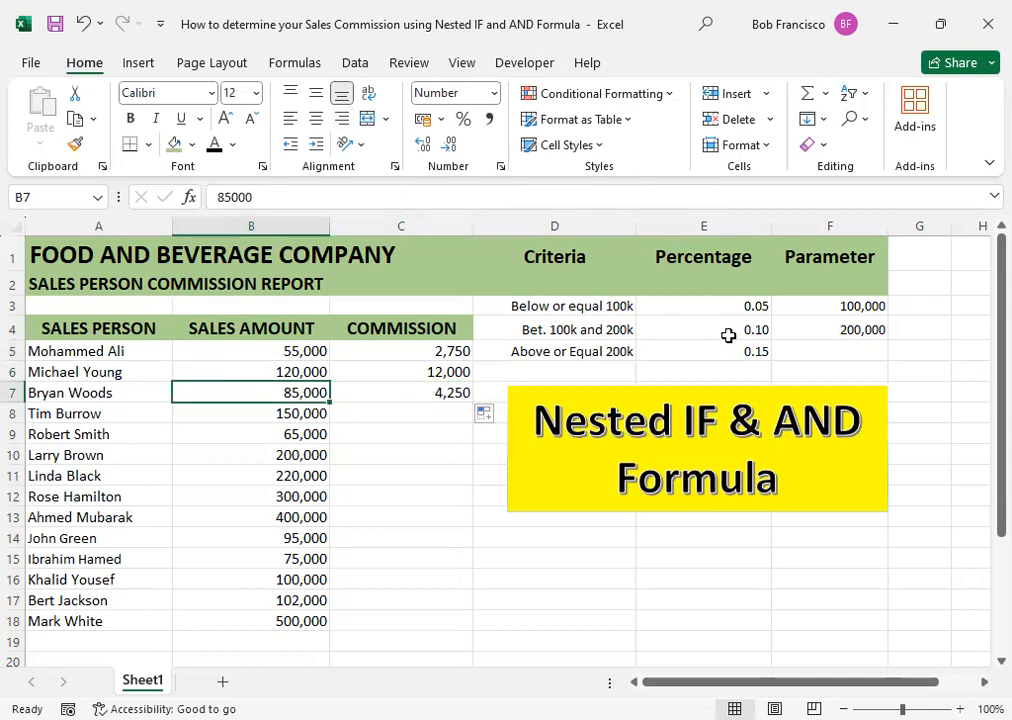
pyautogui.click(448, 393)
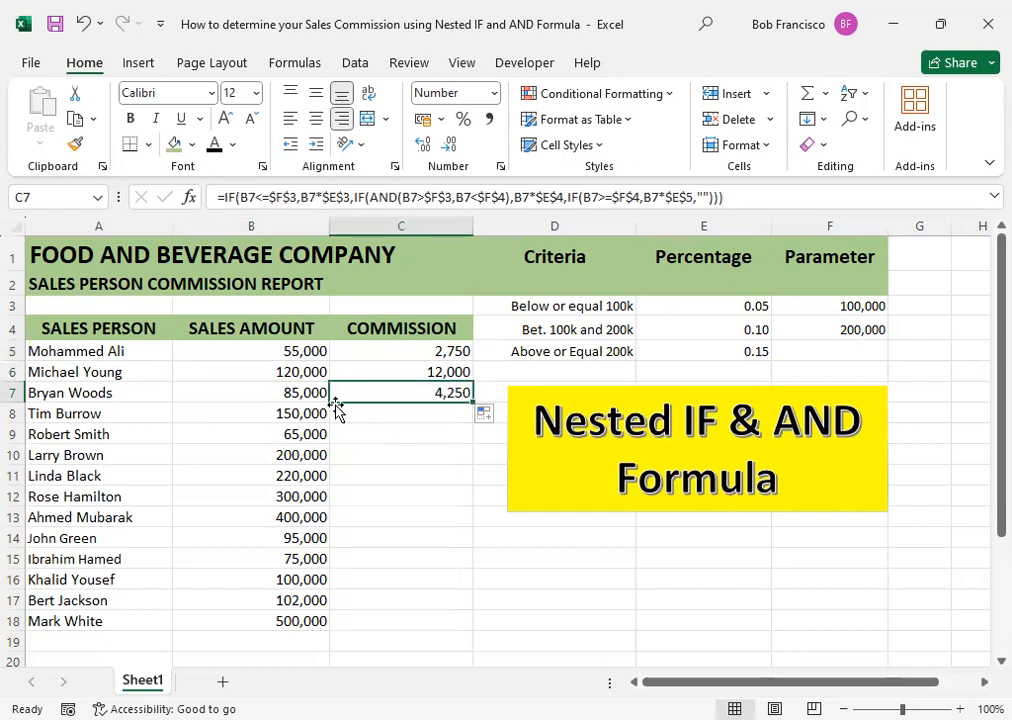
pyautogui.click(290, 395)
pyautogui.click(430, 395)
pyautogui.click(293, 368)
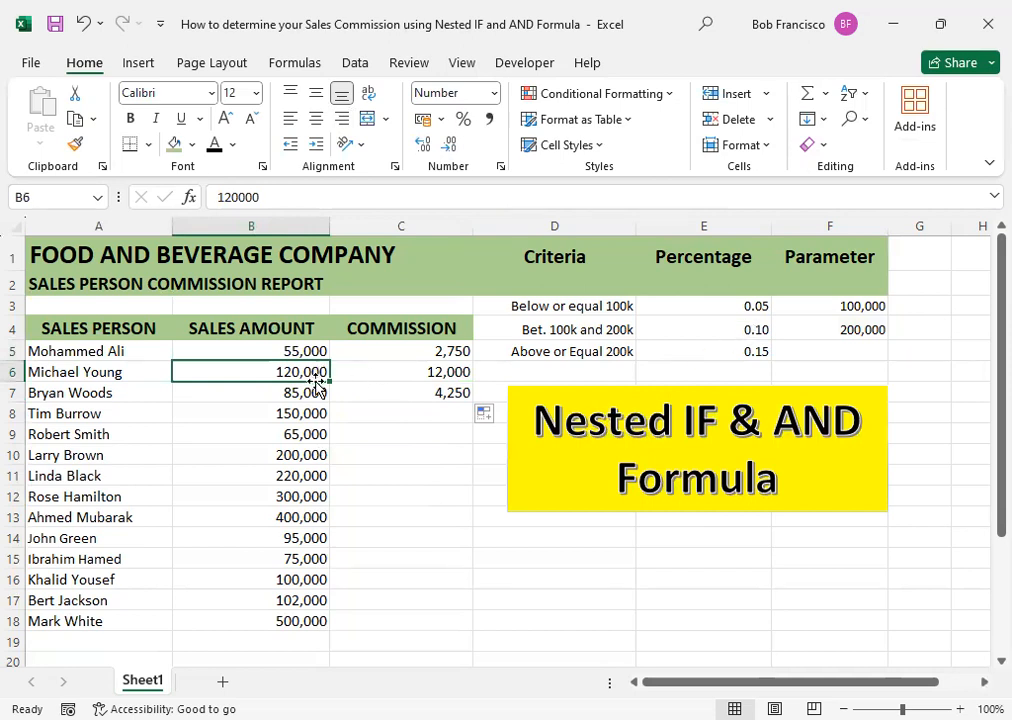
pyautogui.click(437, 373)
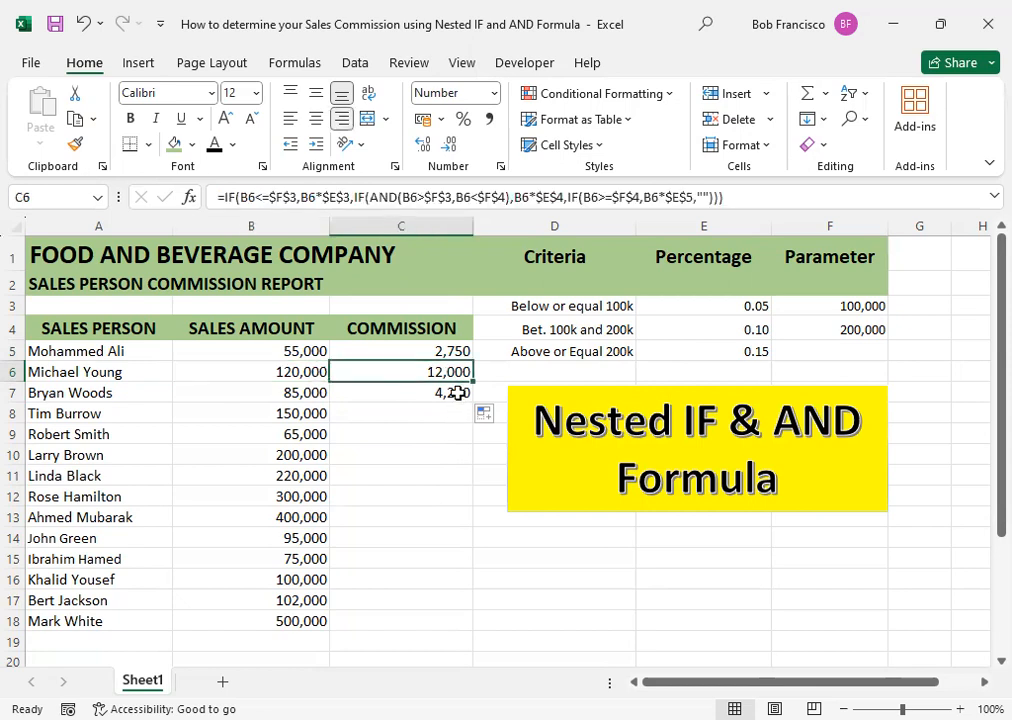
# - Fill the commission formula from C7 down to C18 for the remaining salespeople
pyautogui.click(459, 393)
pyautogui.moveTo(471, 403); pyautogui.dragTo(477, 625)
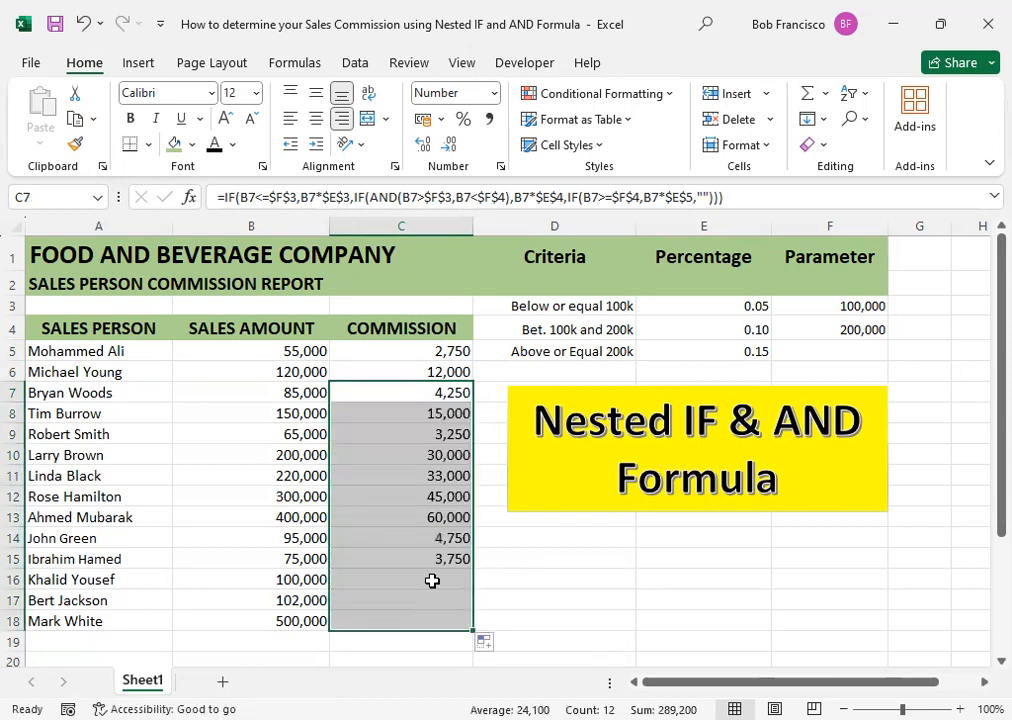
pyautogui.click(428, 565)
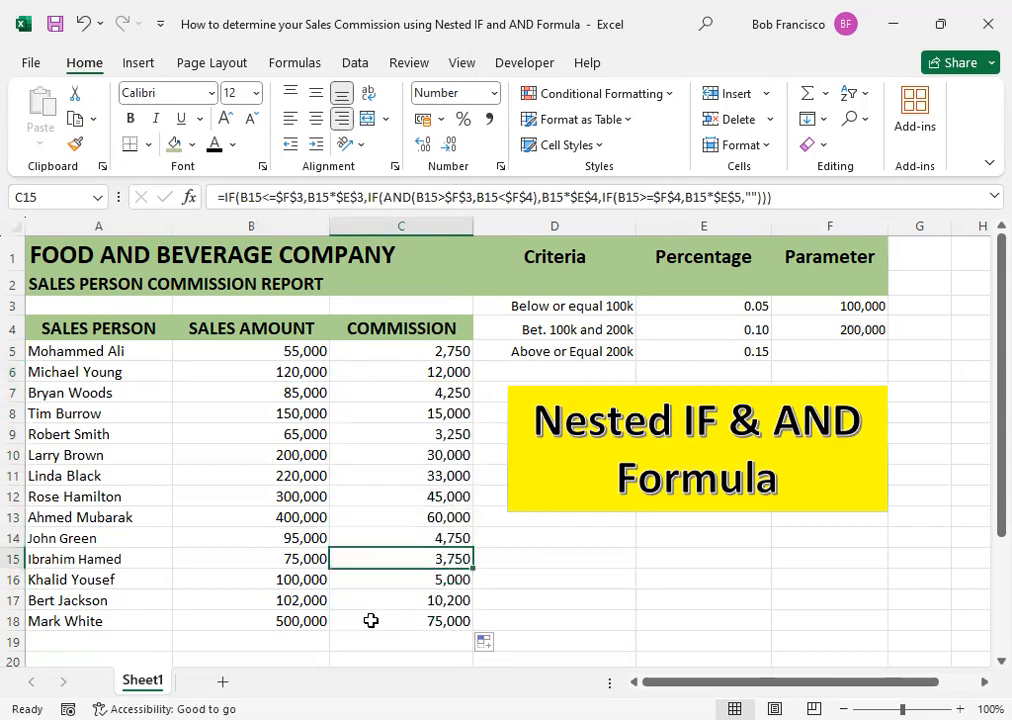
# - Check the commissions in rows 12, 13 and 18 against their sales amounts and the criteria table
pyautogui.click(308, 619)
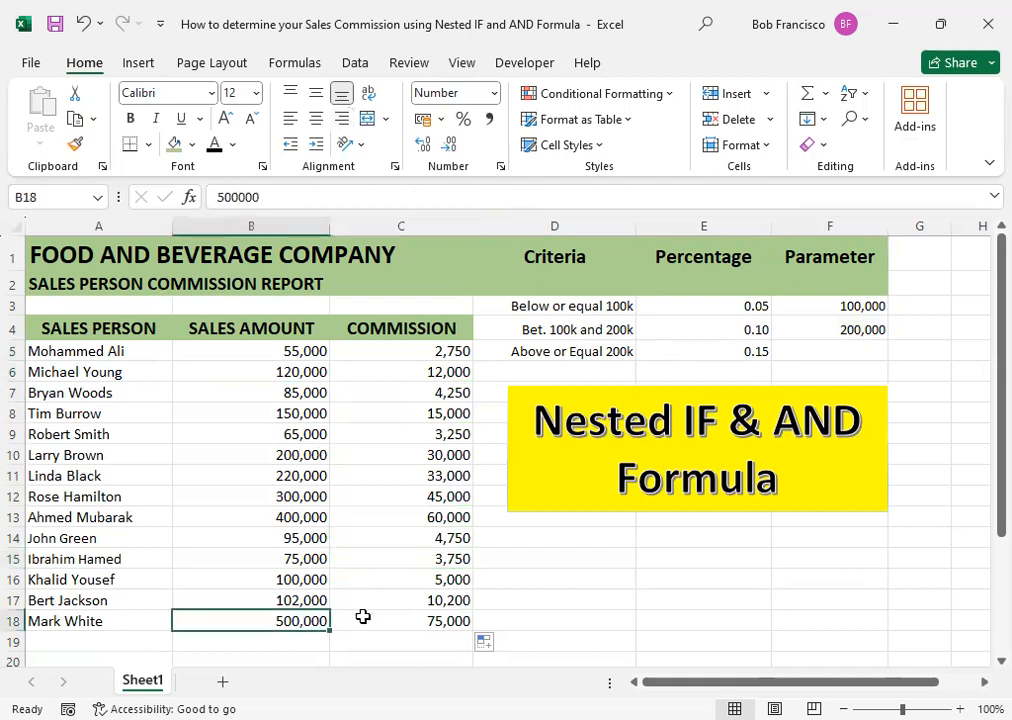
pyautogui.click(437, 622)
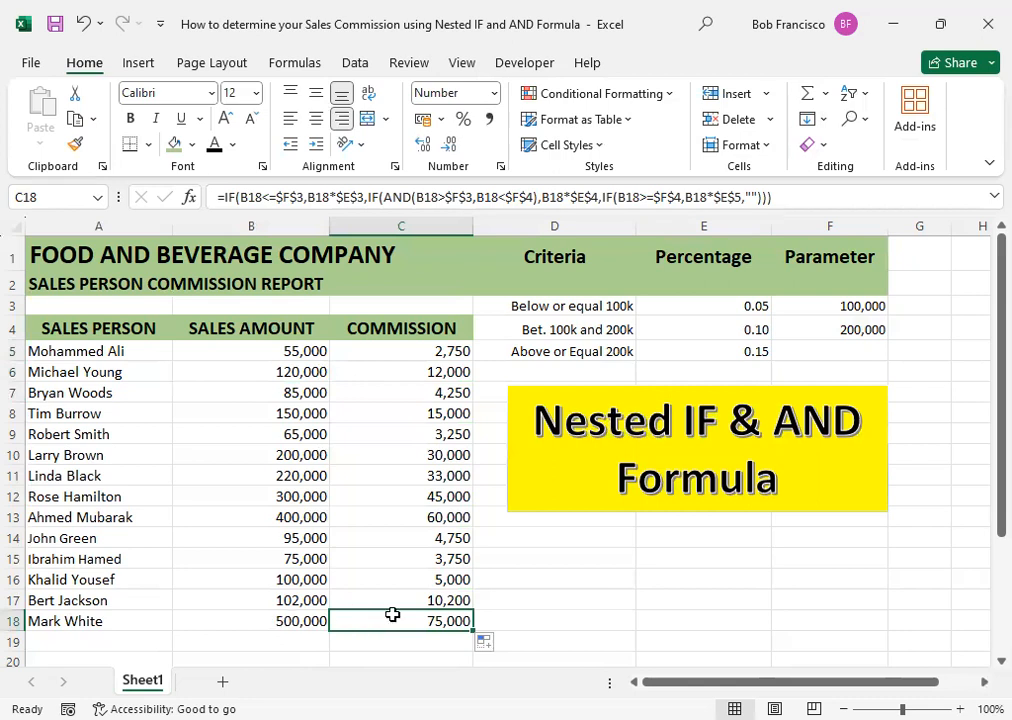
pyautogui.click(298, 500)
pyautogui.moveTo(298, 500); pyautogui.dragTo(275, 514)
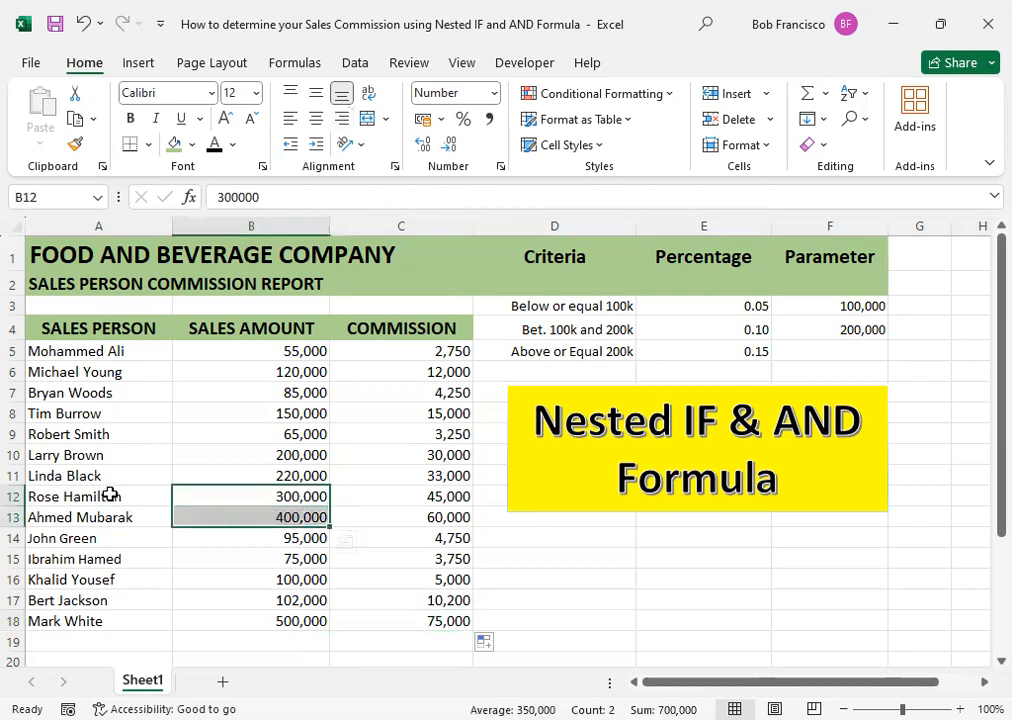
pyautogui.click(110, 494)
pyautogui.click(130, 515)
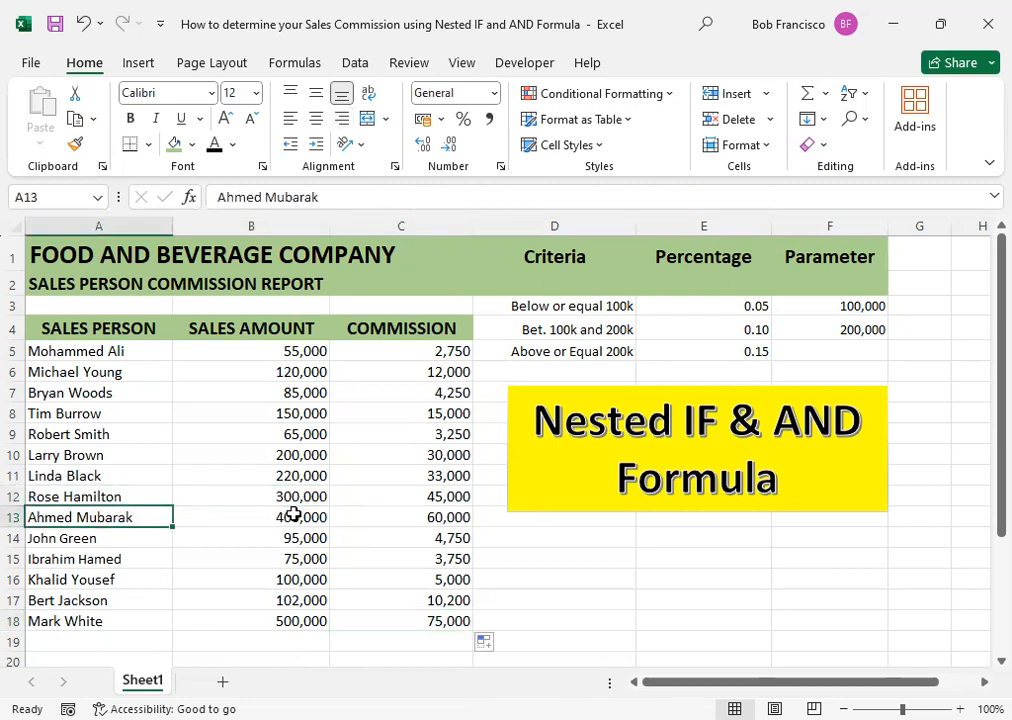
pyautogui.click(318, 496)
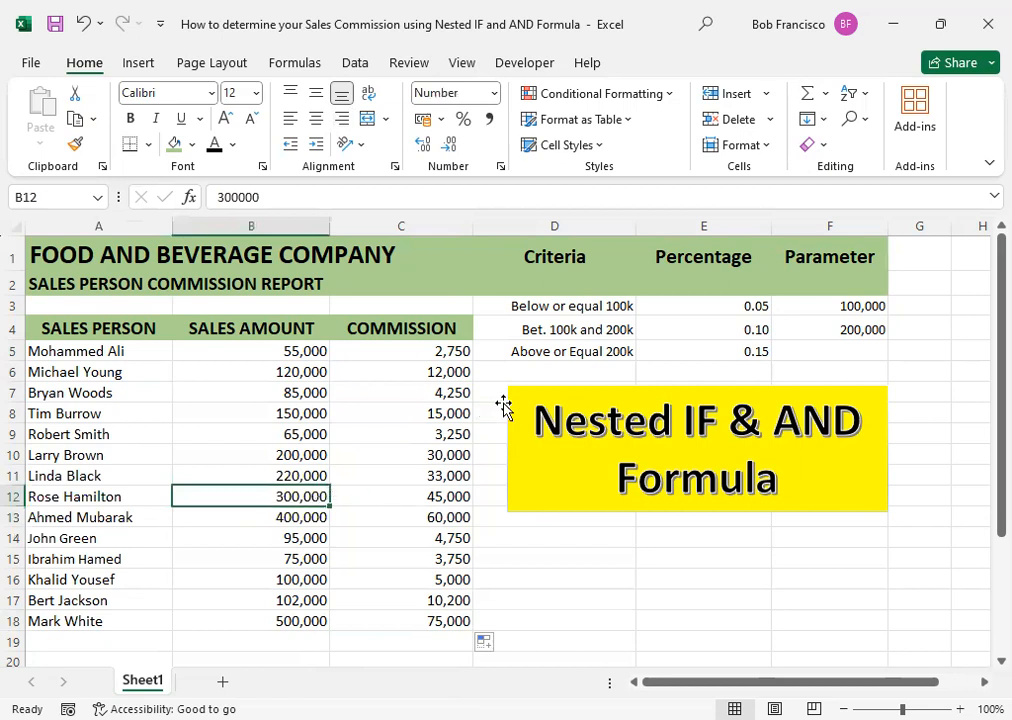
pyautogui.click(438, 494)
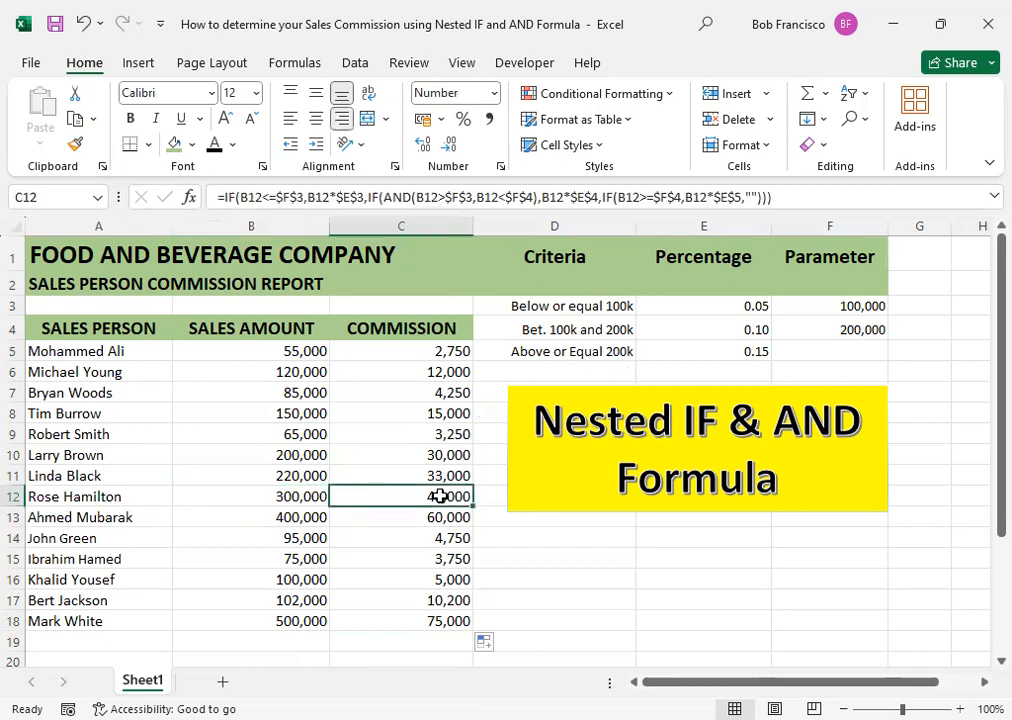
pyautogui.click(316, 517)
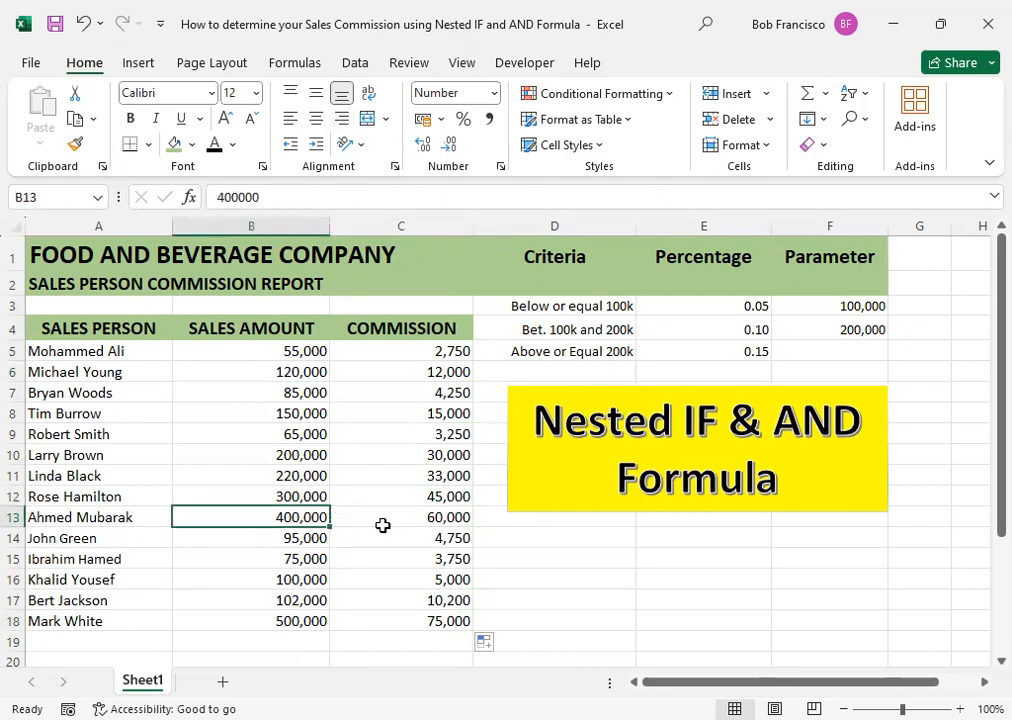
pyautogui.click(444, 515)
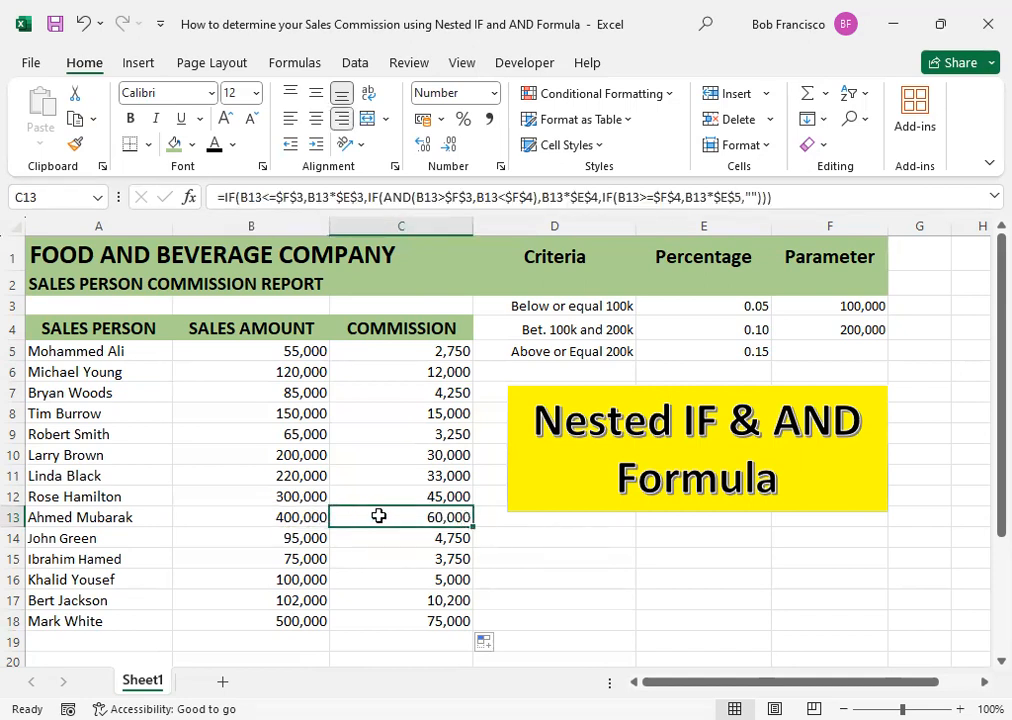
pyautogui.click(312, 519)
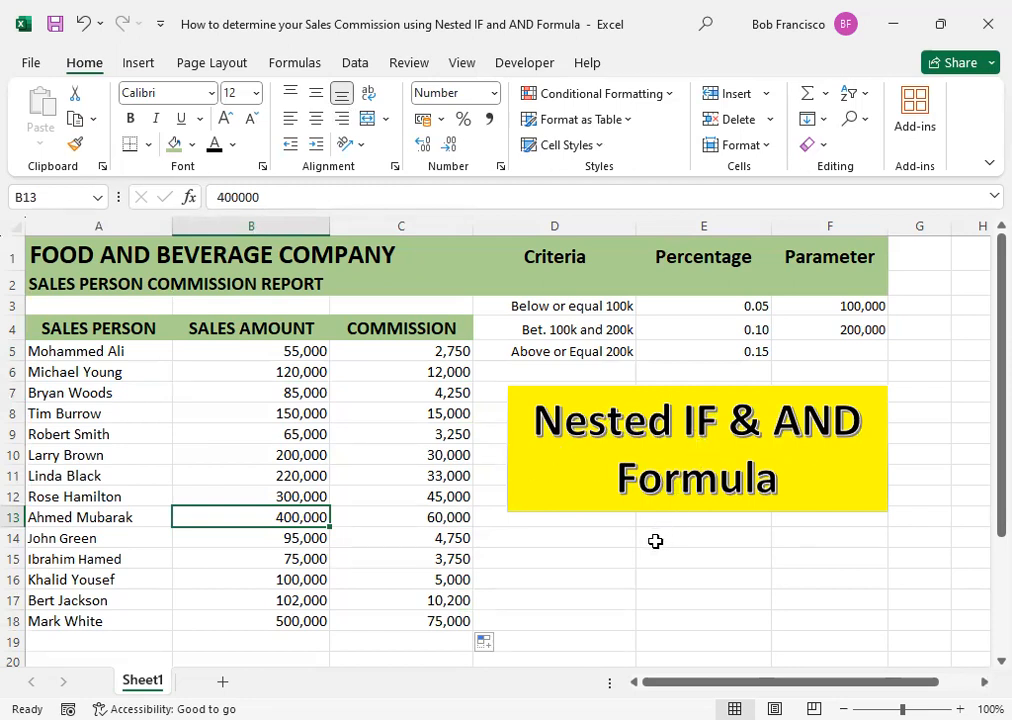
pyautogui.click(578, 330)
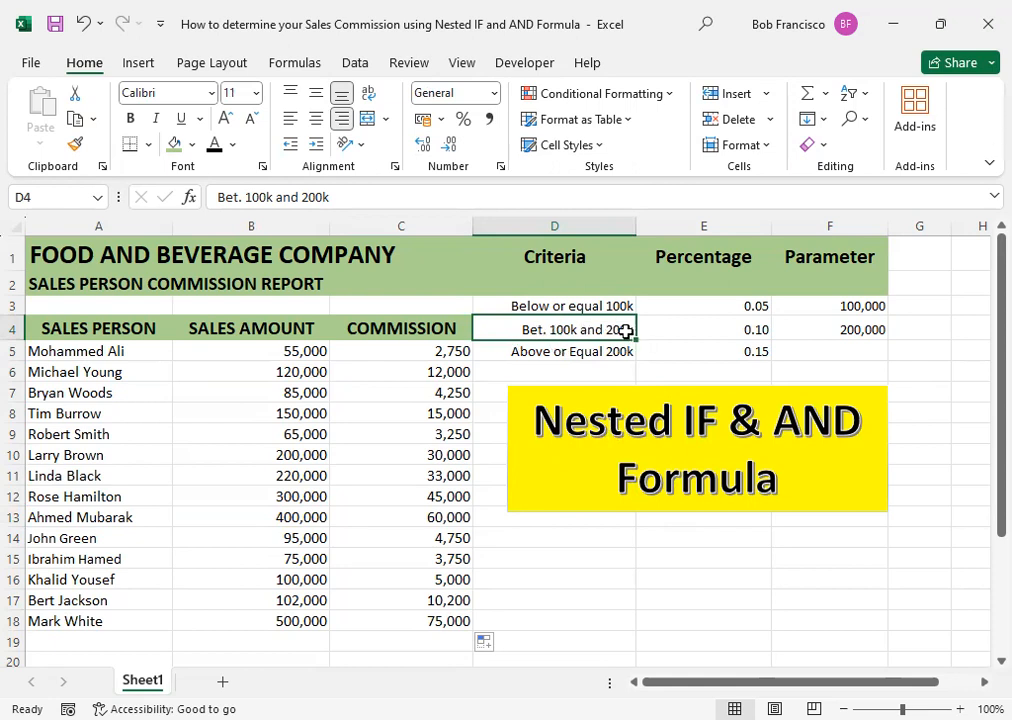
pyautogui.click(779, 423)
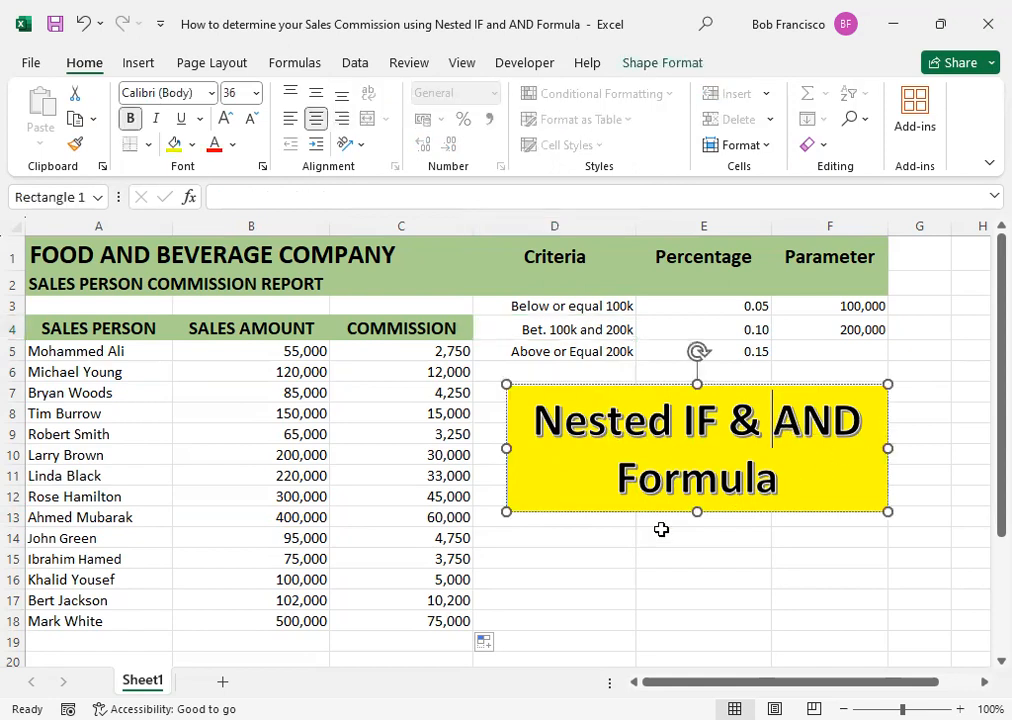
pyautogui.click(614, 531)
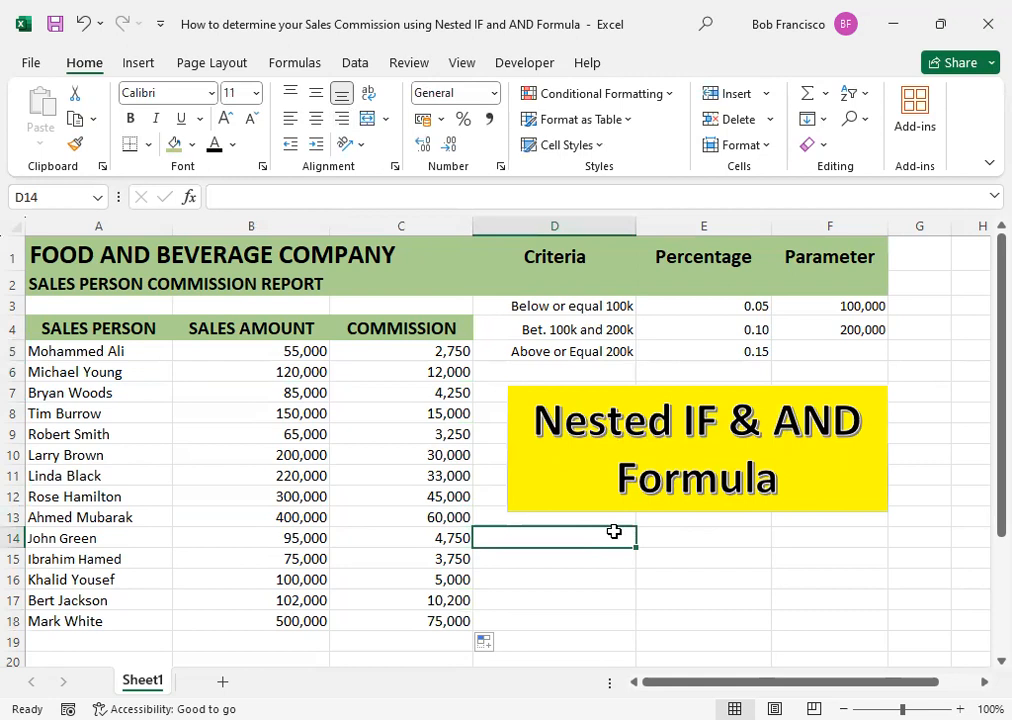